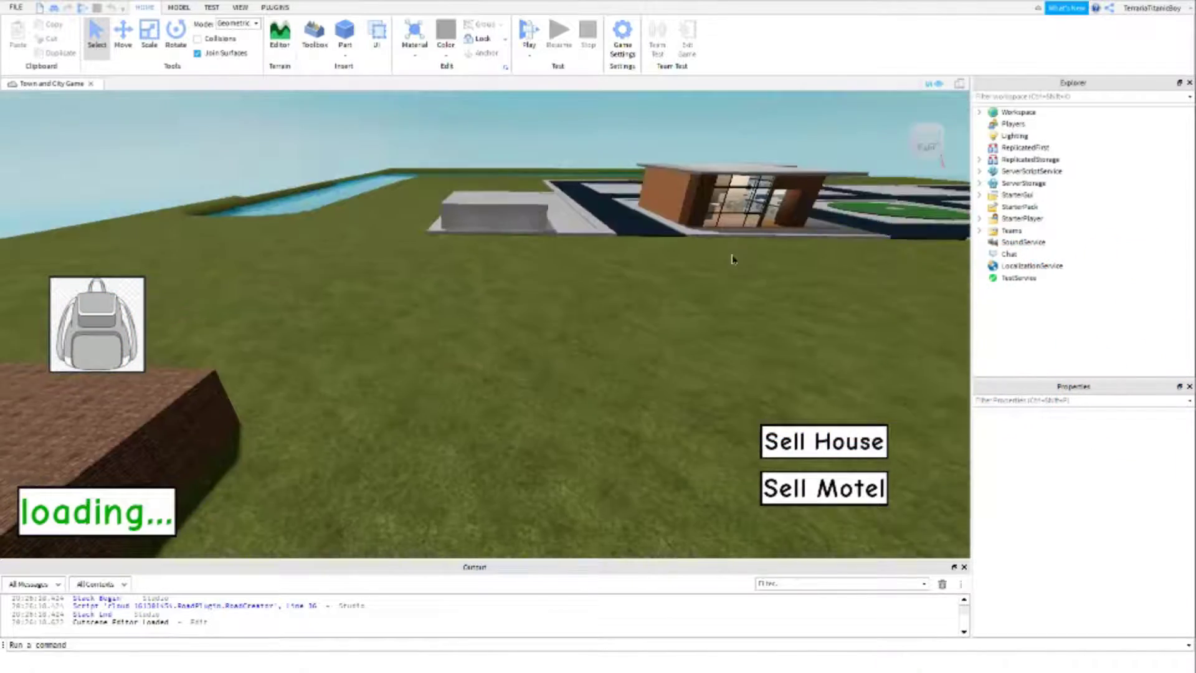
Step: Insert a new ScreenGui into StarterGui
right_drag(734, 260, 696, 243)
scroll(696, 243, up, 5)
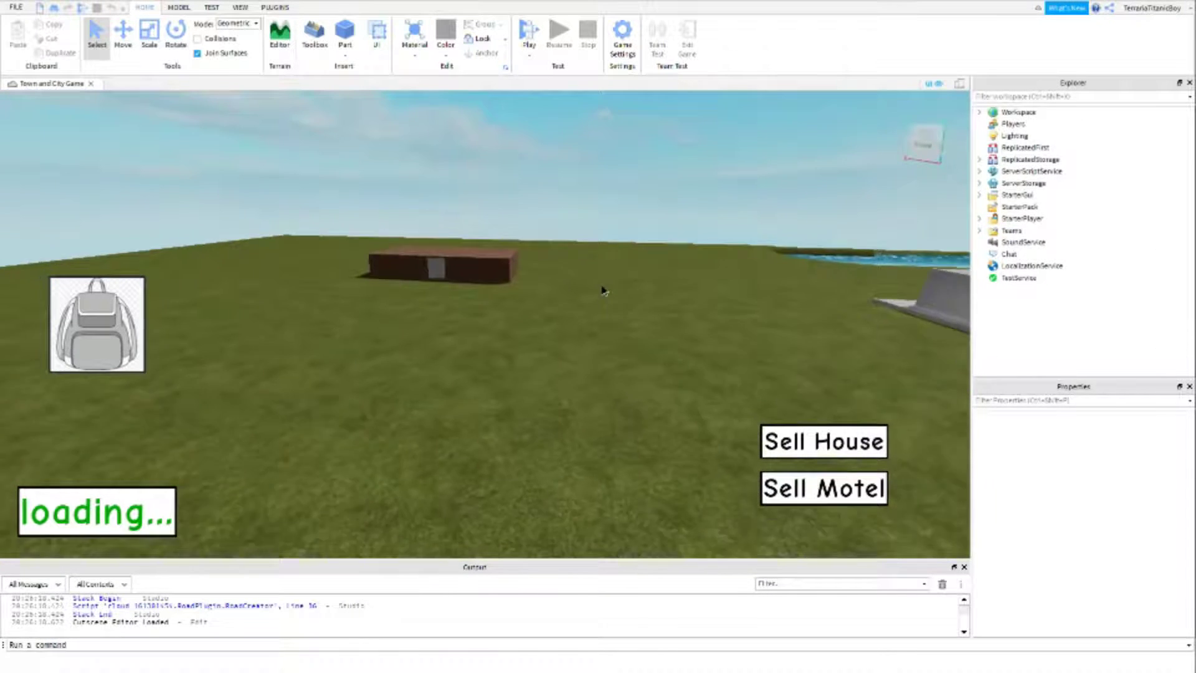
click(980, 196)
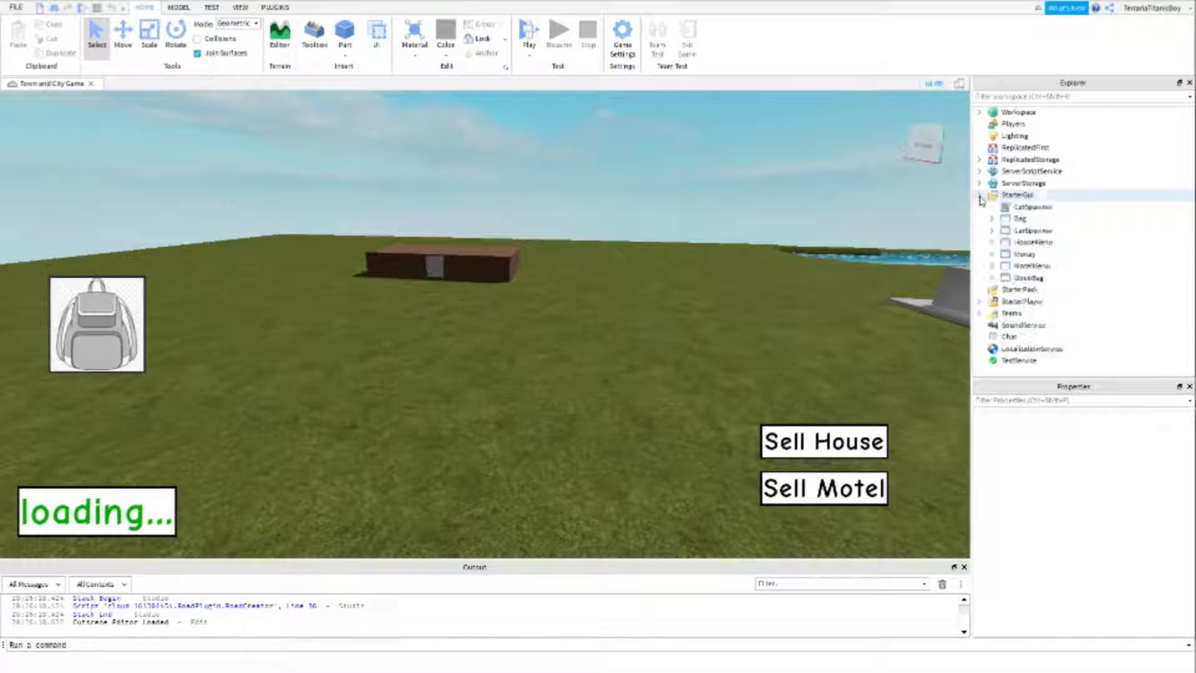
click(980, 196)
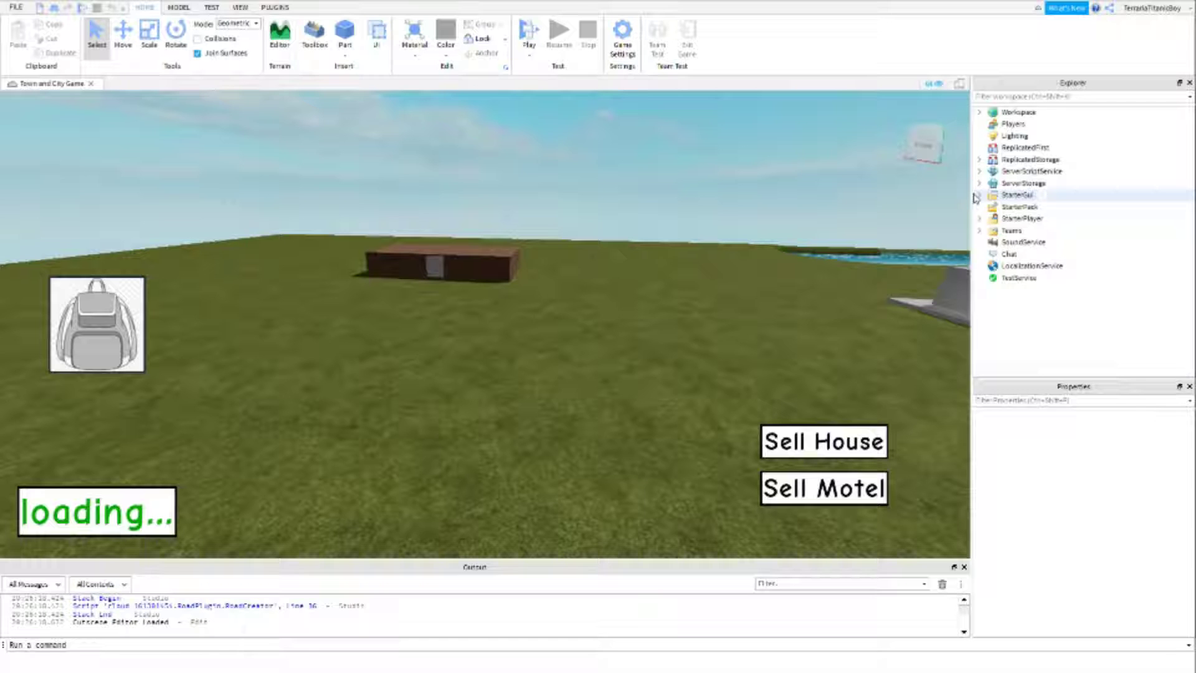
click(979, 196)
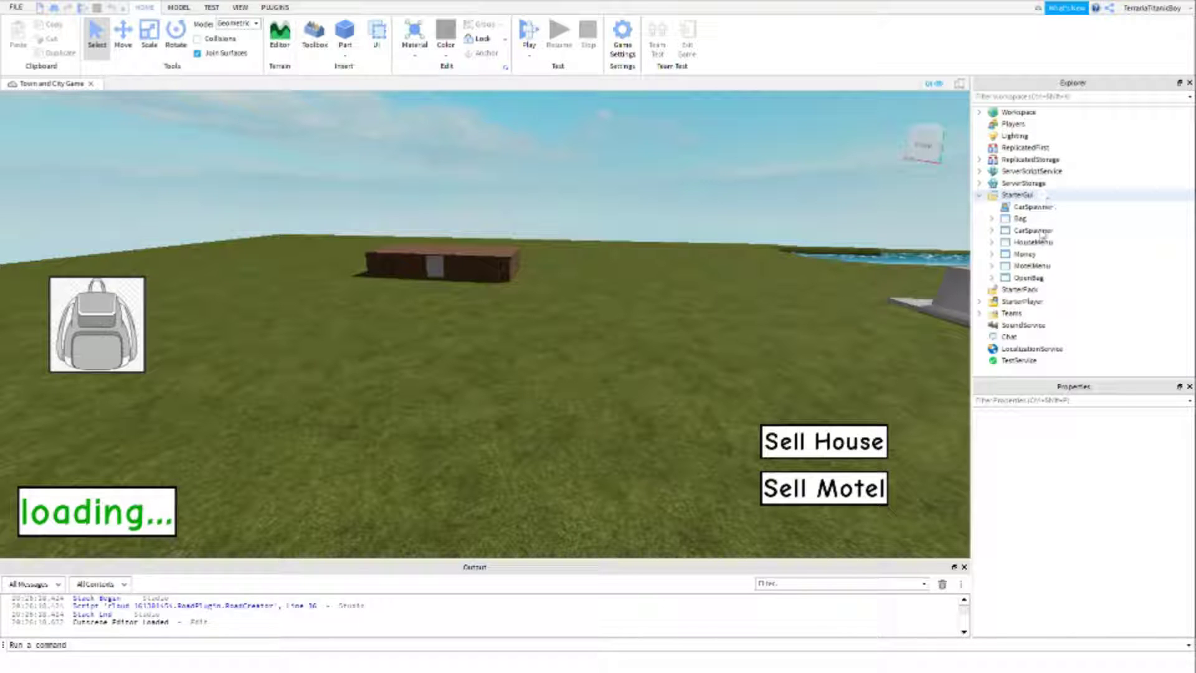
click(1043, 196)
click(1027, 249)
click(1030, 293)
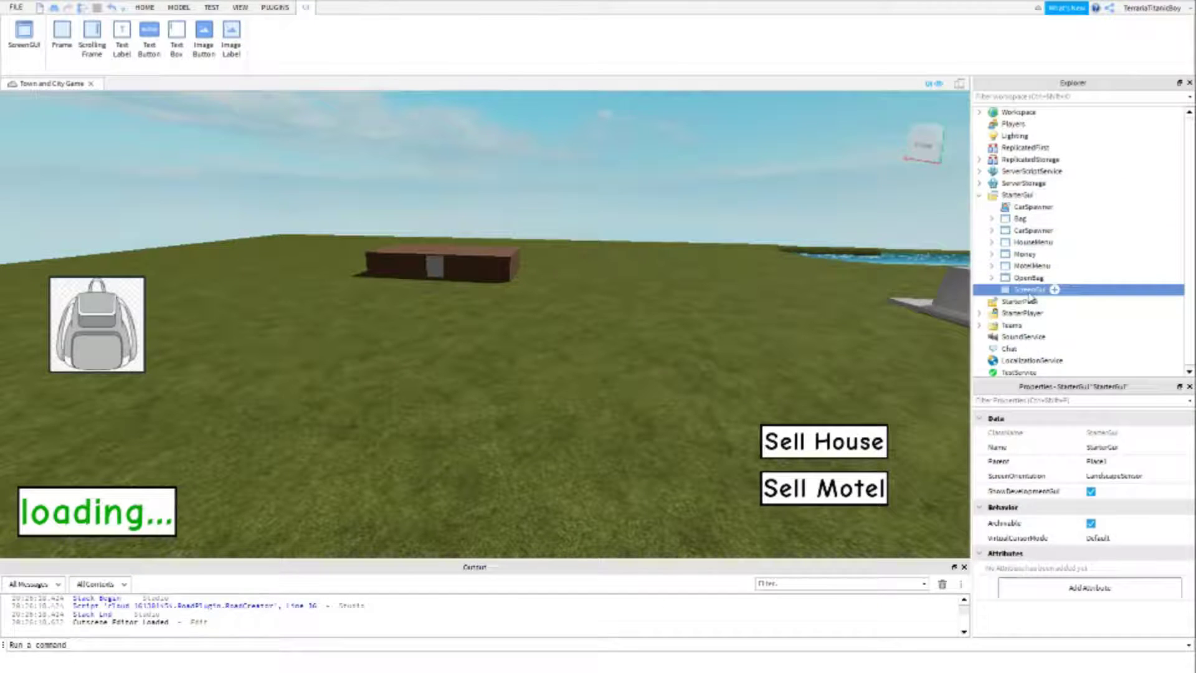
Step: Rename the new ScreenGui in StarterGui to Main
click(1109, 537)
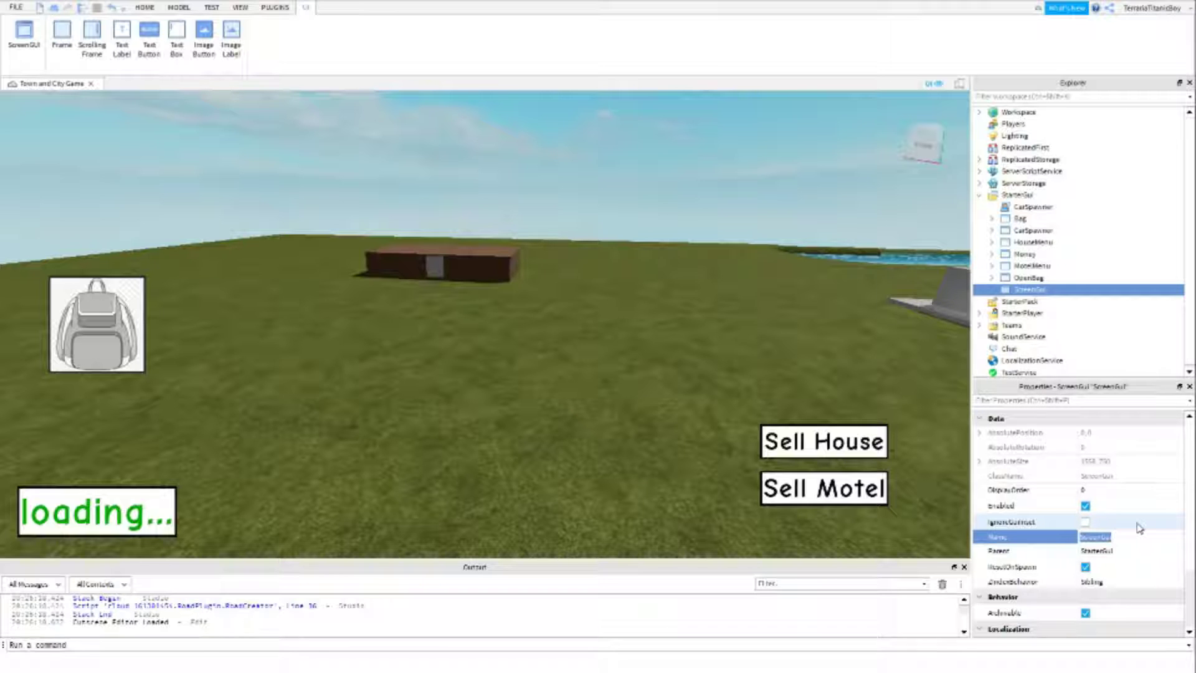
text(H)
text(ain)
key(Return)
click(688, 142)
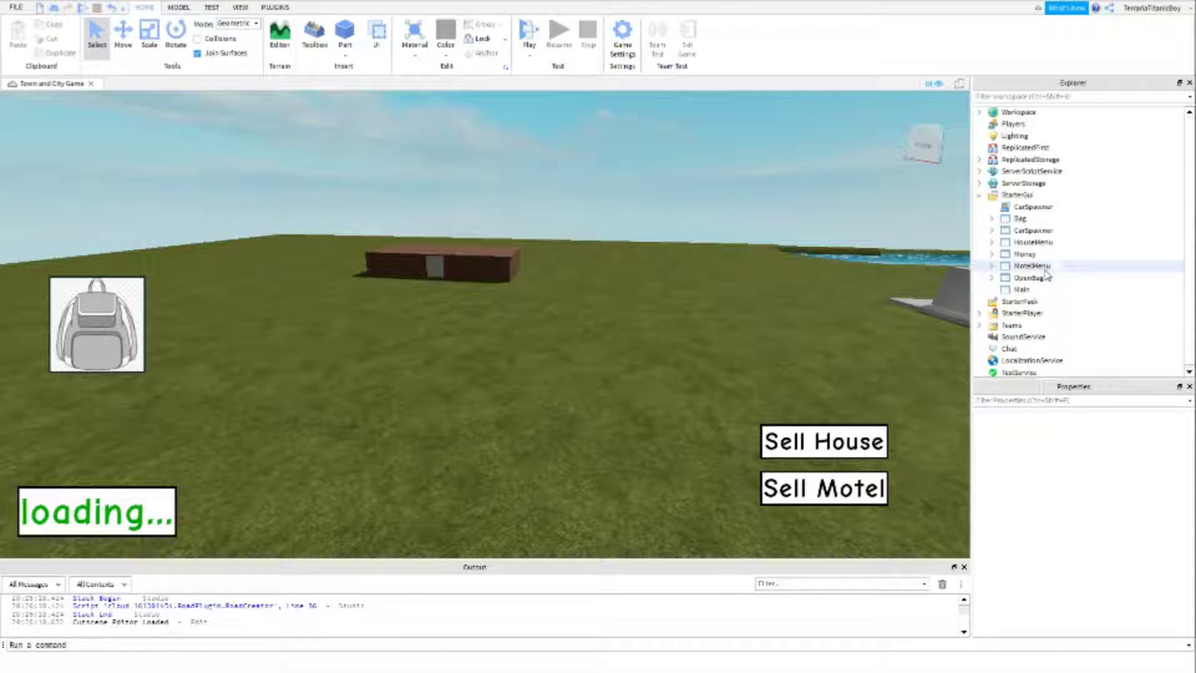
Step: Add a Frame to the Main ScreenGui and set its size to {1, 0},{1, 0}
click(1060, 290)
click(1038, 289)
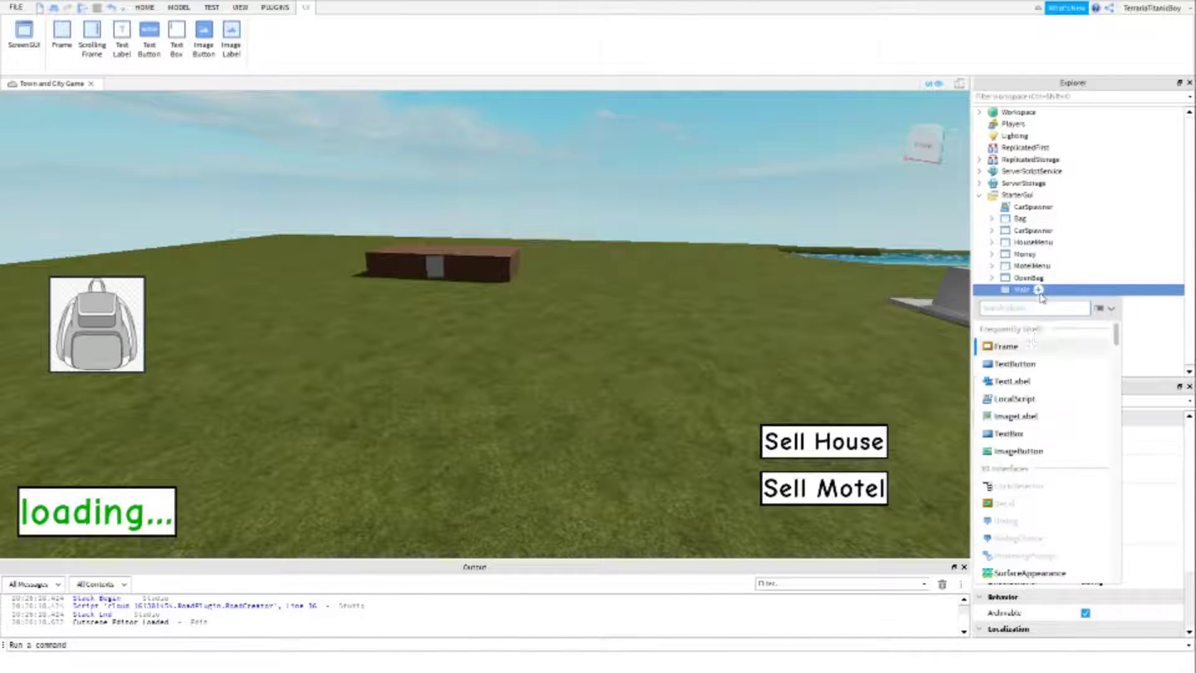
click(1029, 344)
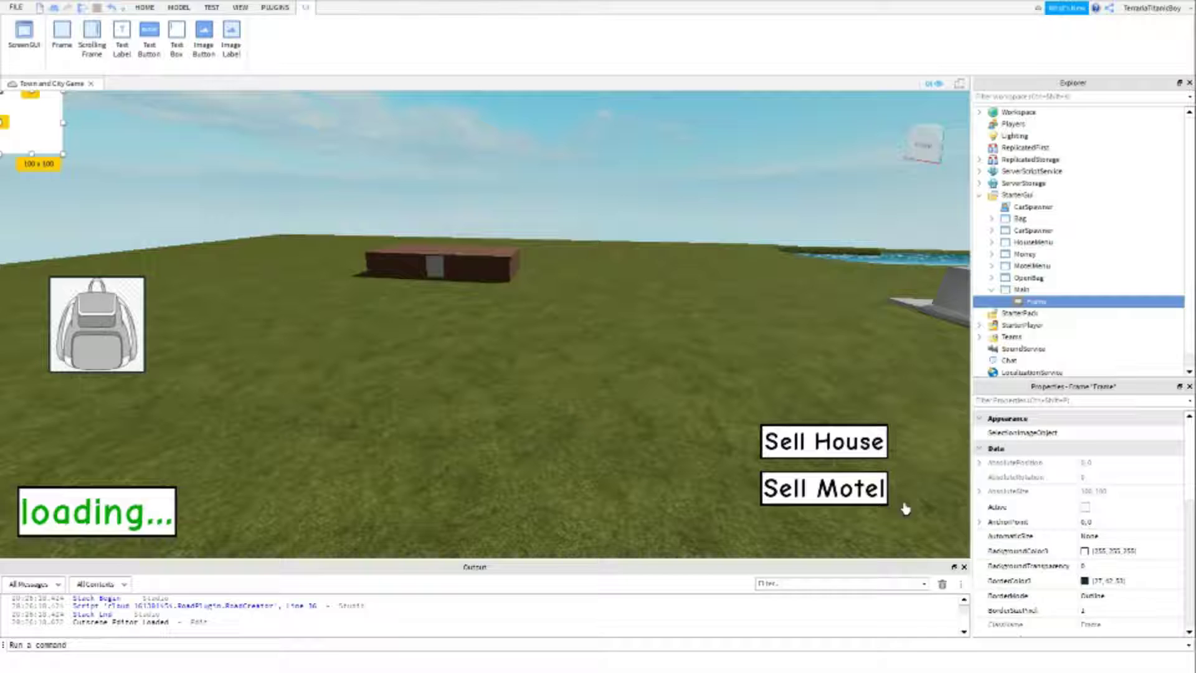
scroll(1121, 561, down, 4)
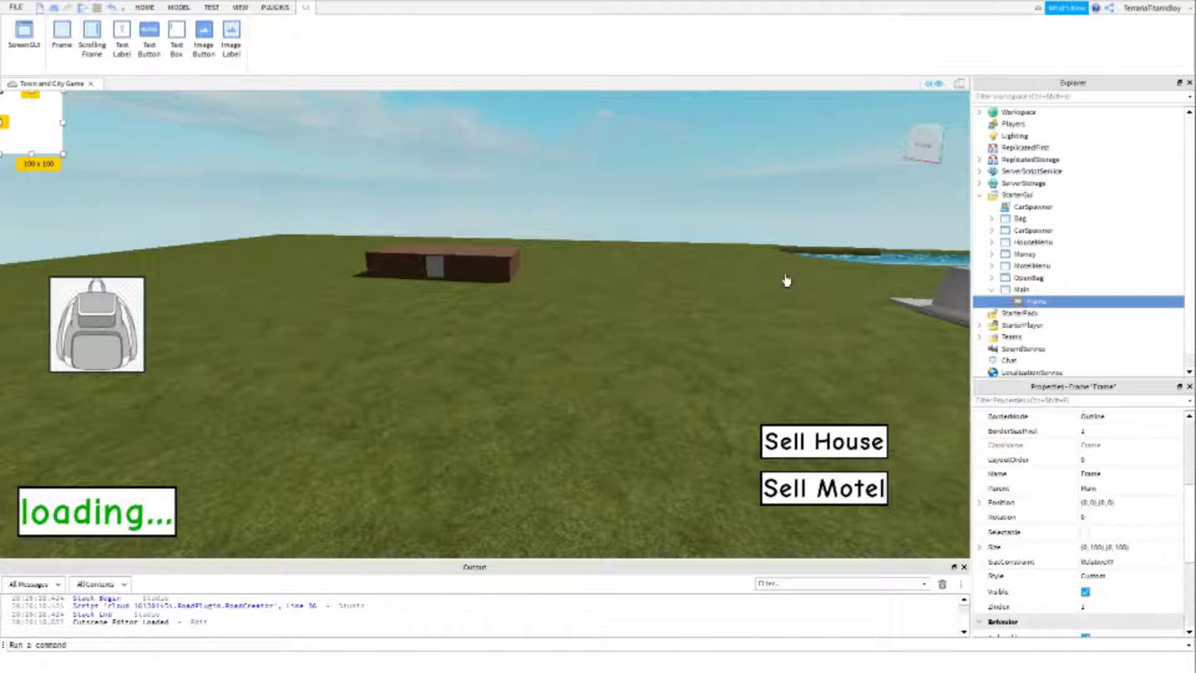
click(1105, 547)
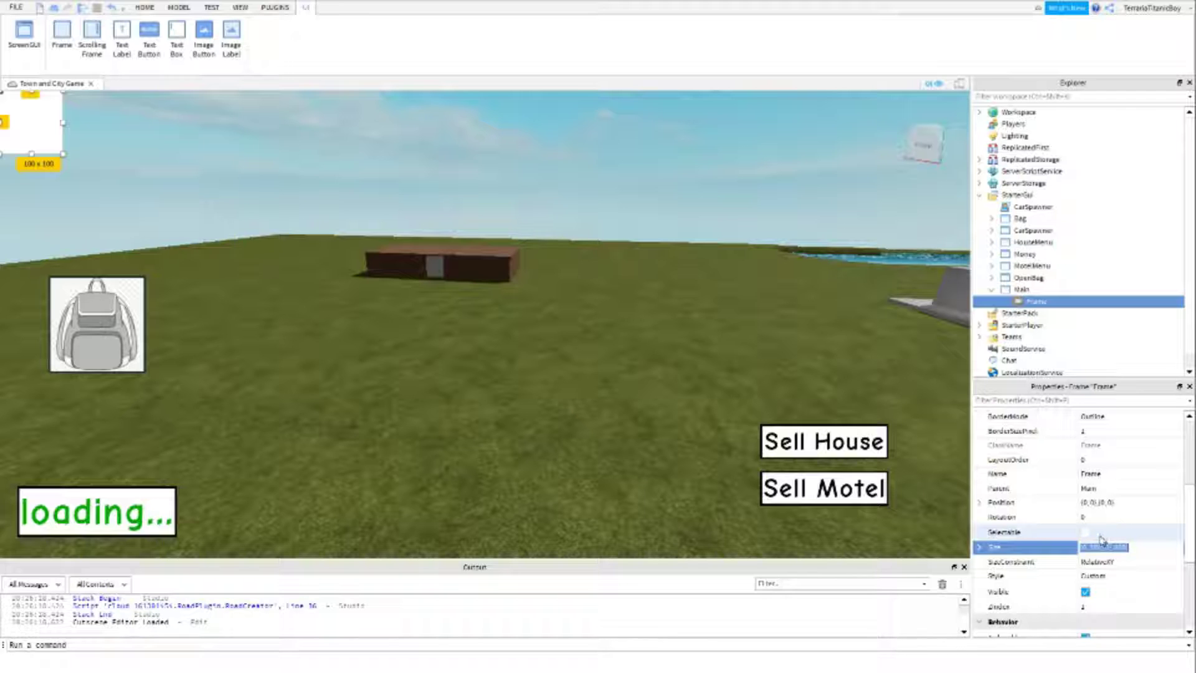
text({1, 0},{1, 0)
key(Return)
Step: Set the Frame's background color to the basic blue (0, 170, 255)
scroll(1142, 527, up, 3)
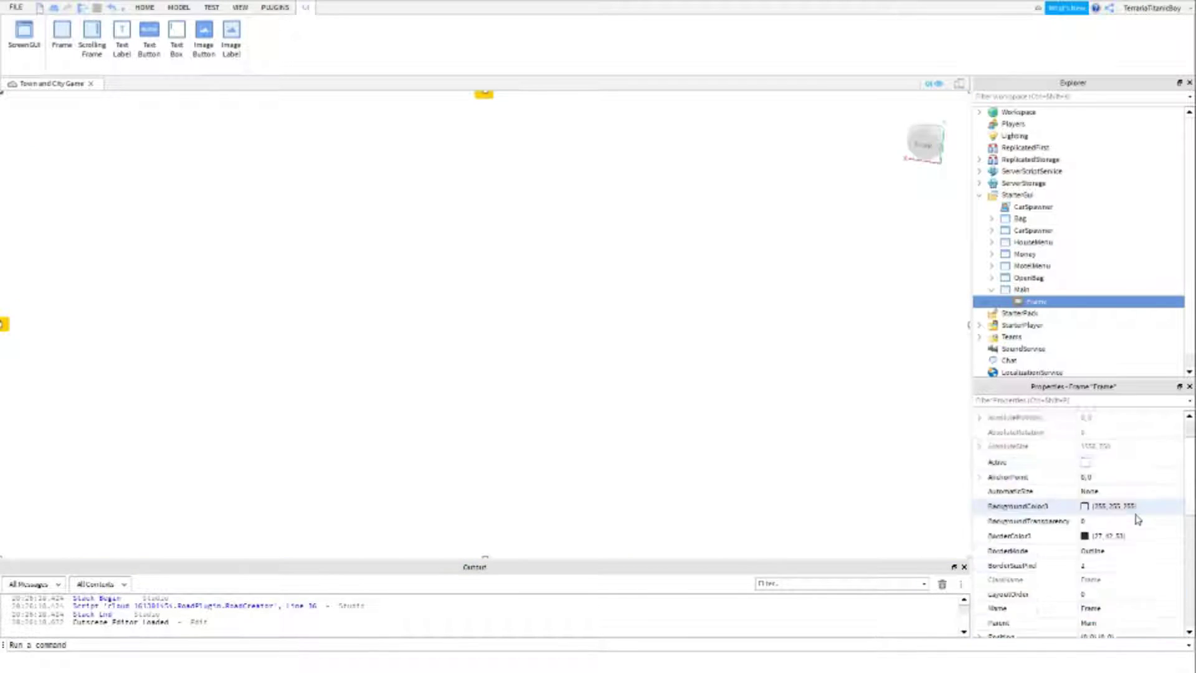
scroll(1137, 518, down, 3)
mouse_move(1057, 304)
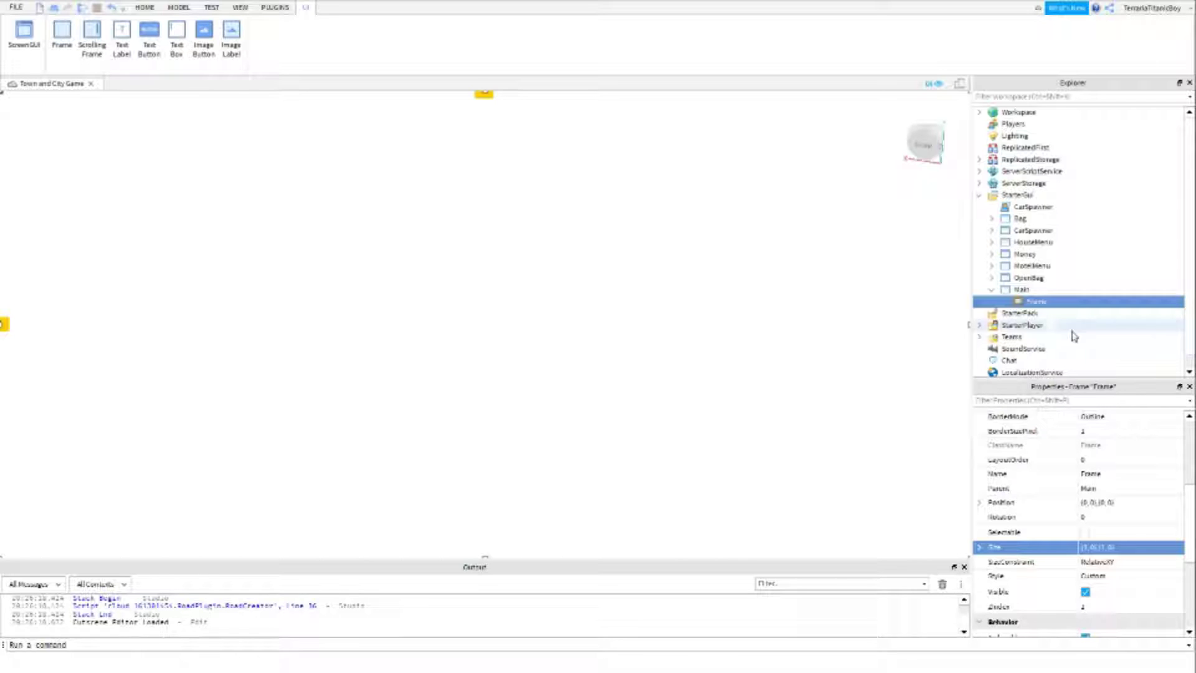
scroll(1116, 473, up, 5)
click(1085, 552)
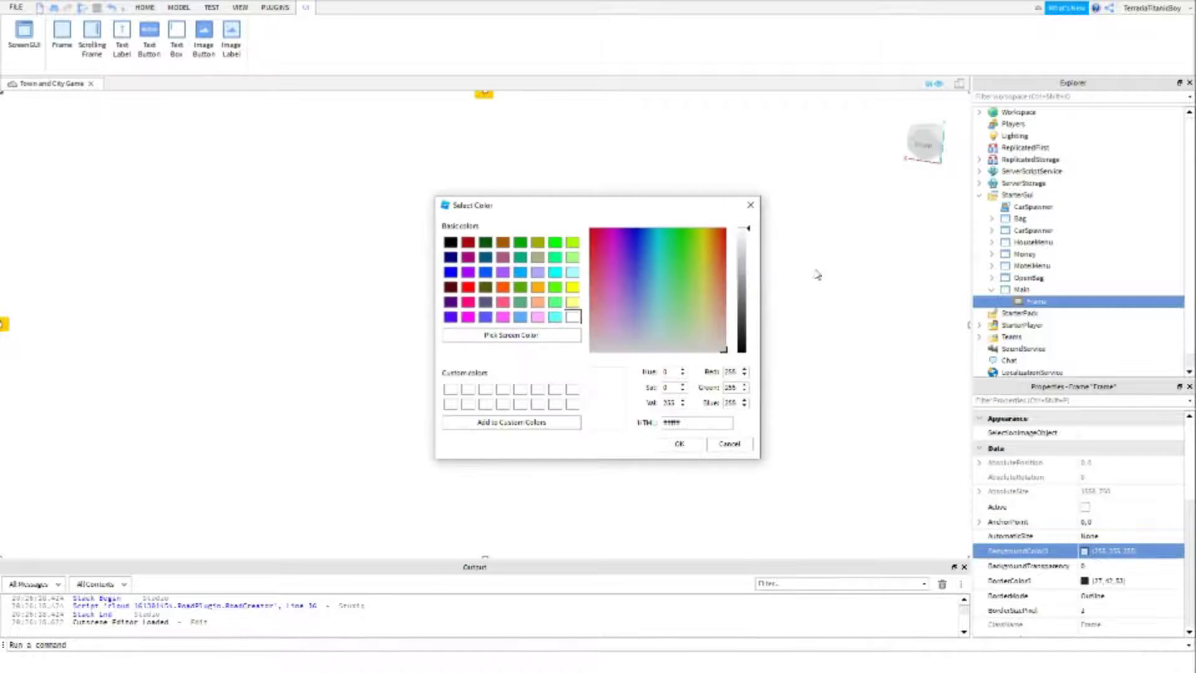
click(522, 274)
click(680, 443)
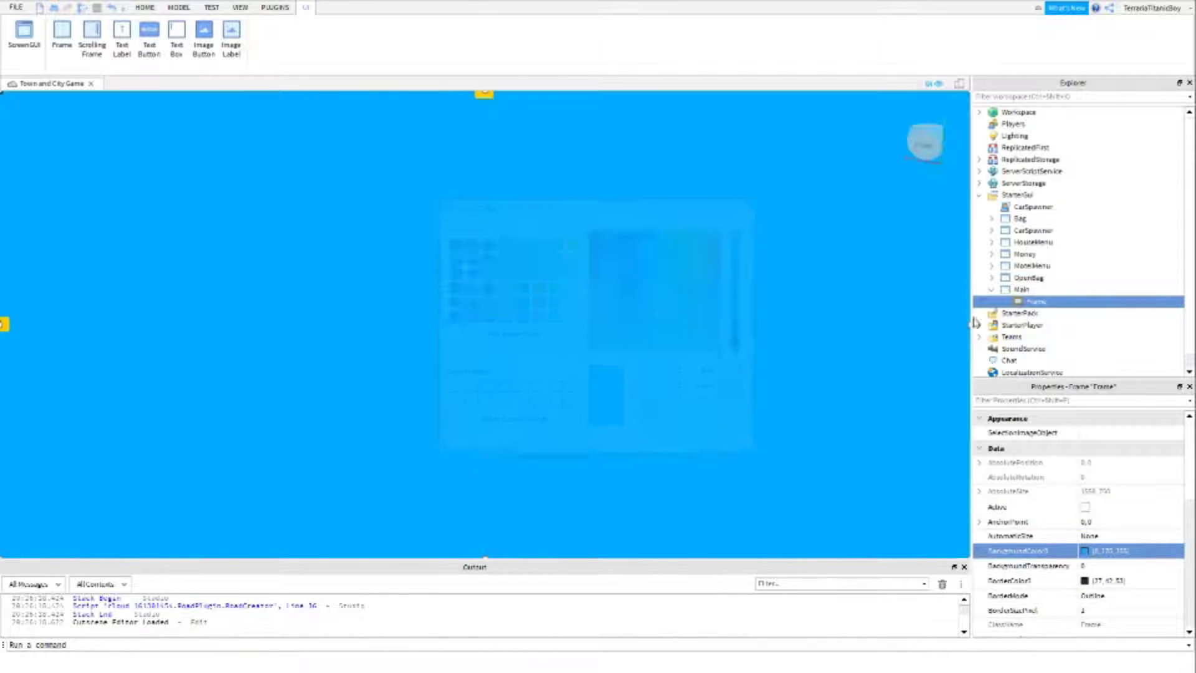
Step: Add a TextLabel inside the Frame of the Main ScreenGui
click(1055, 302)
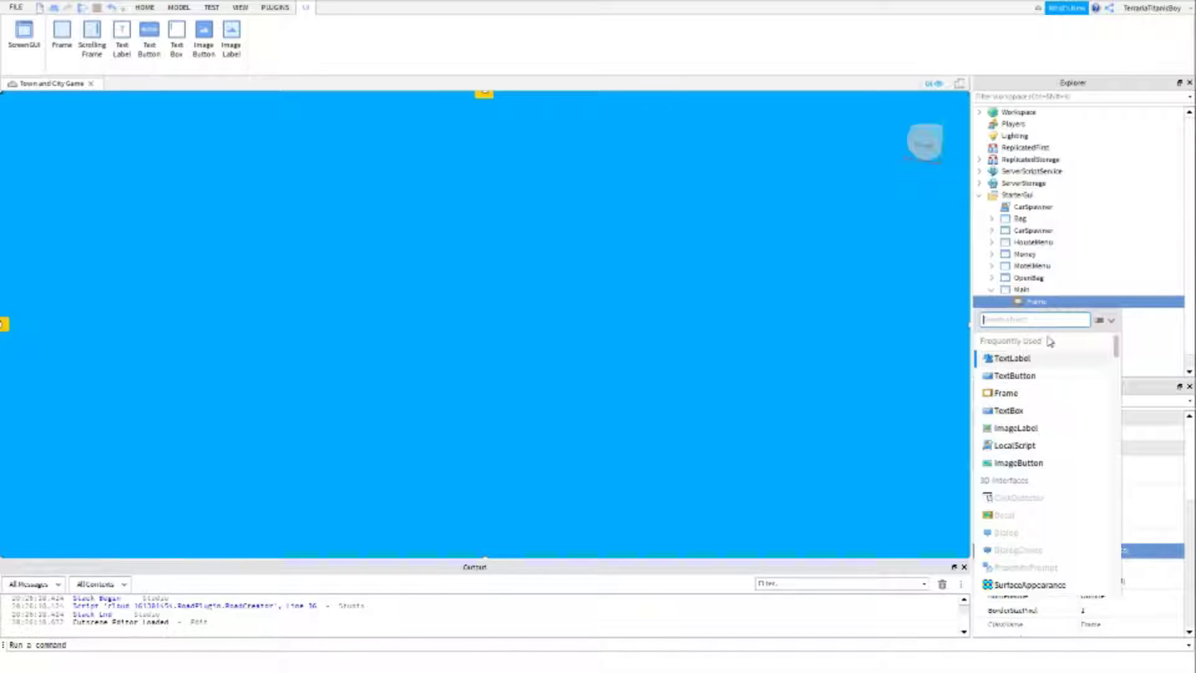
click(1012, 358)
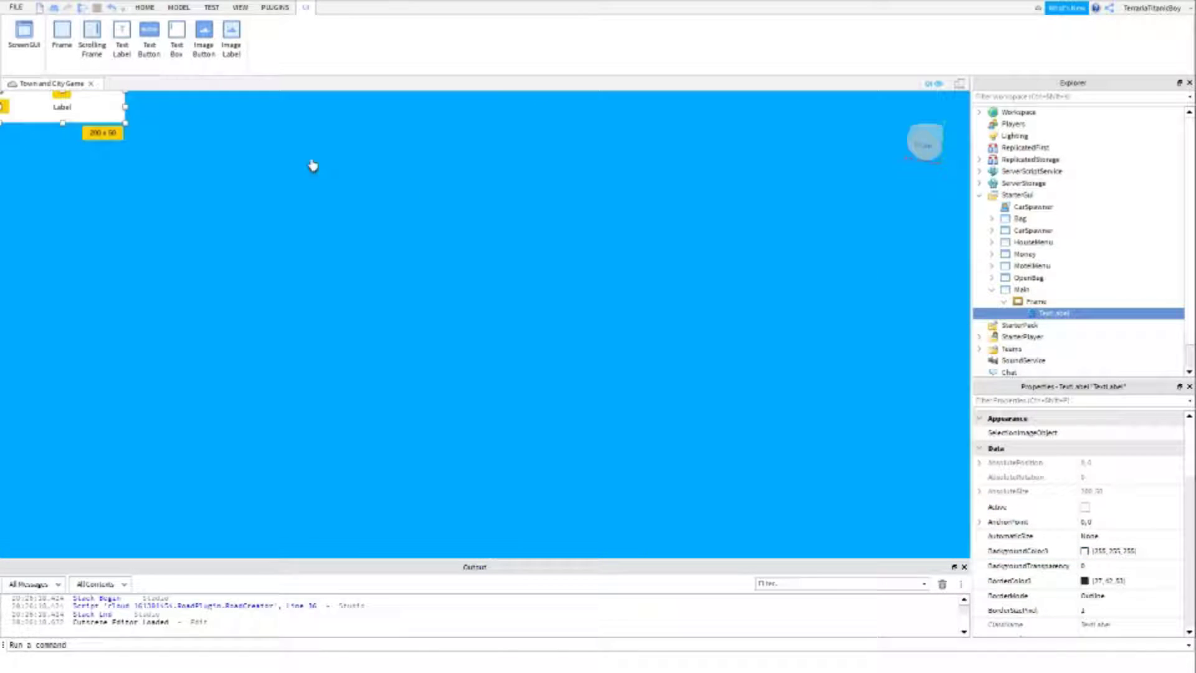
scroll(1124, 564, down, 3)
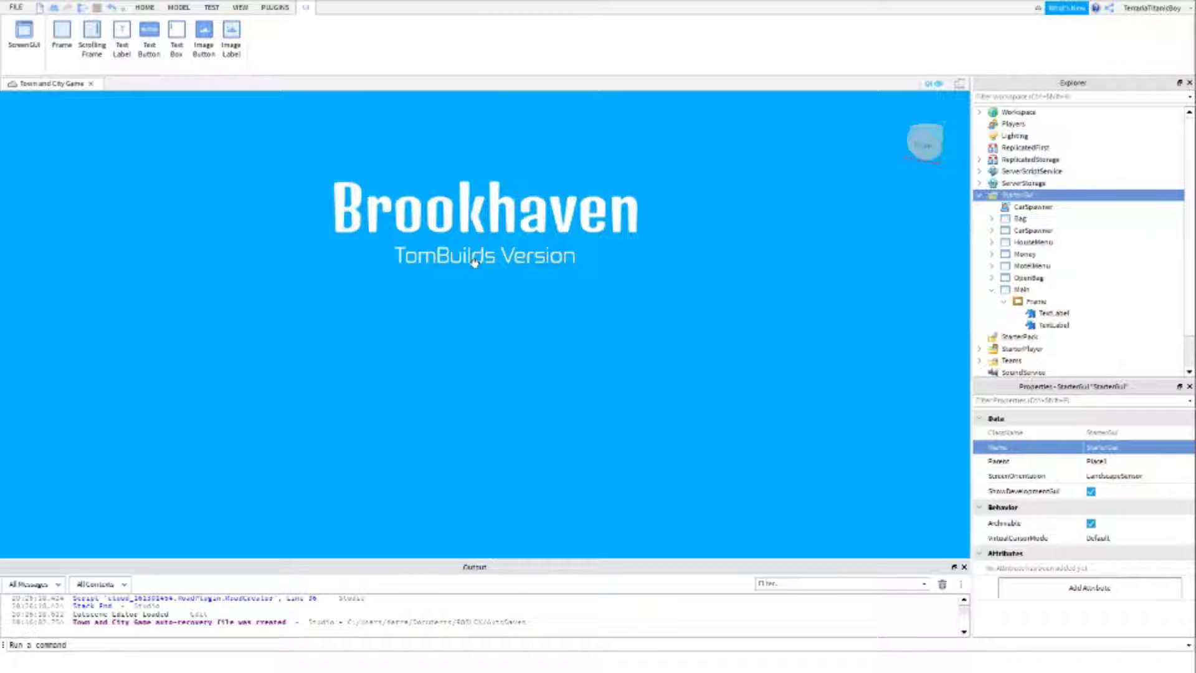
Step: Rename the TextLabel showing Brookhaven to Title
click(1035, 302)
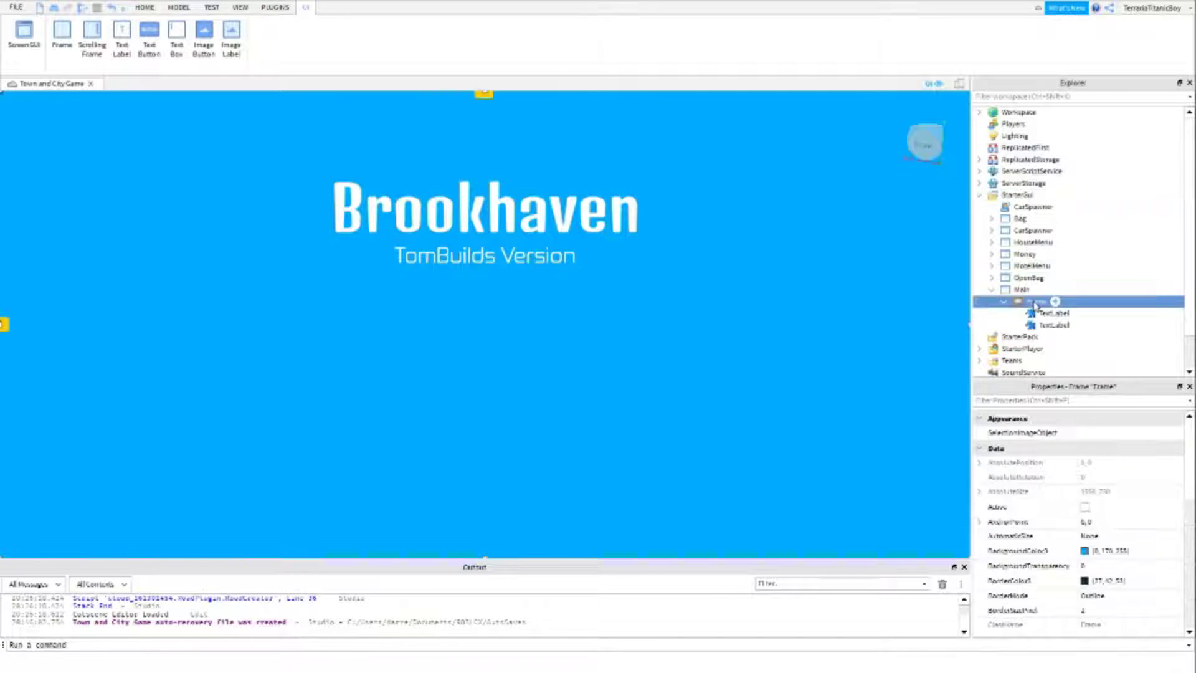
click(1051, 316)
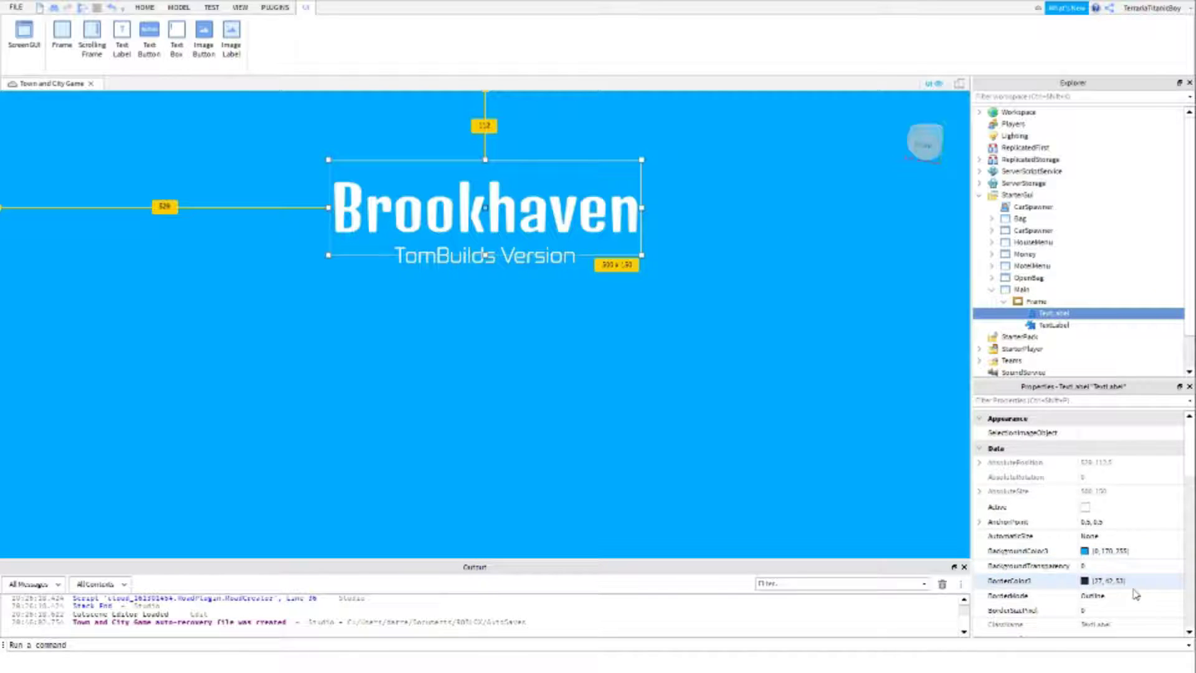
scroll(1123, 586, down, 1)
click(1097, 609)
text(Ti)
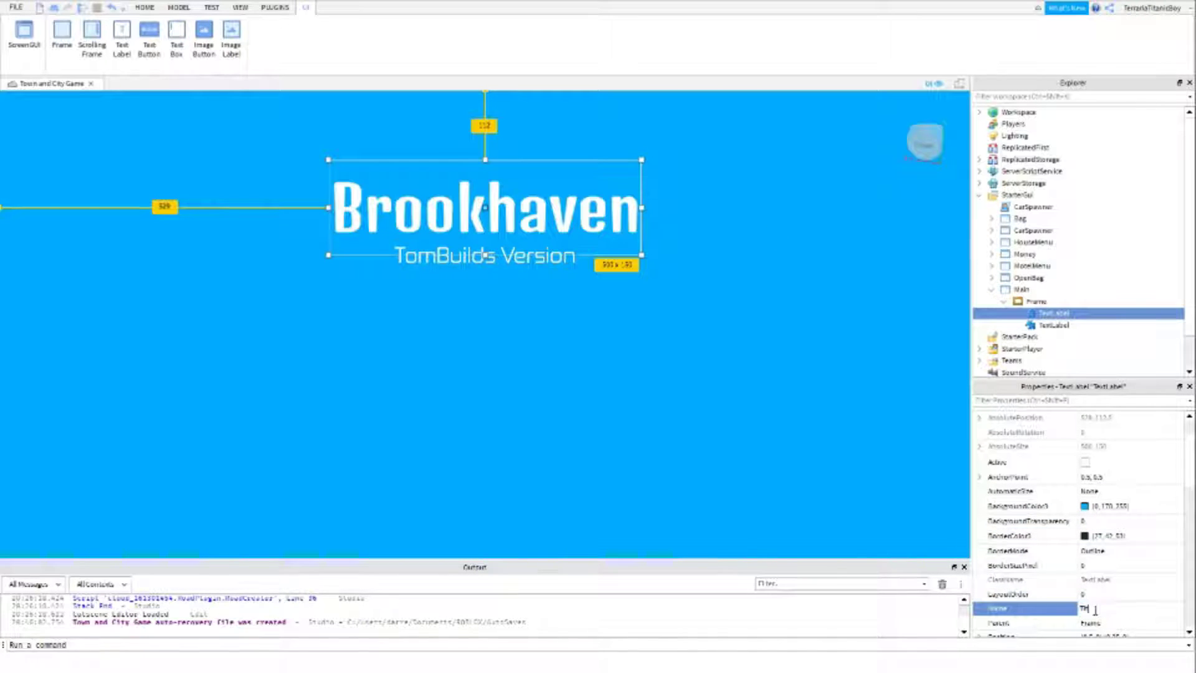
text(tle)
key(Return)
click(1021, 361)
click(1050, 326)
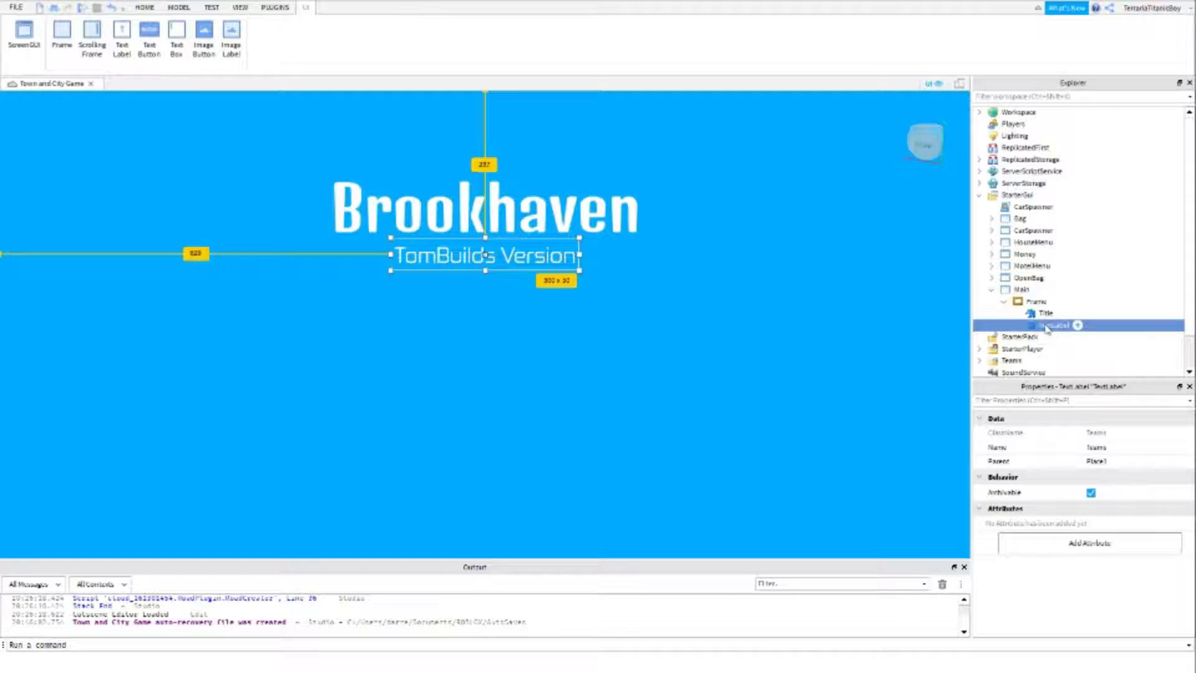
scroll(1111, 567, down, 3)
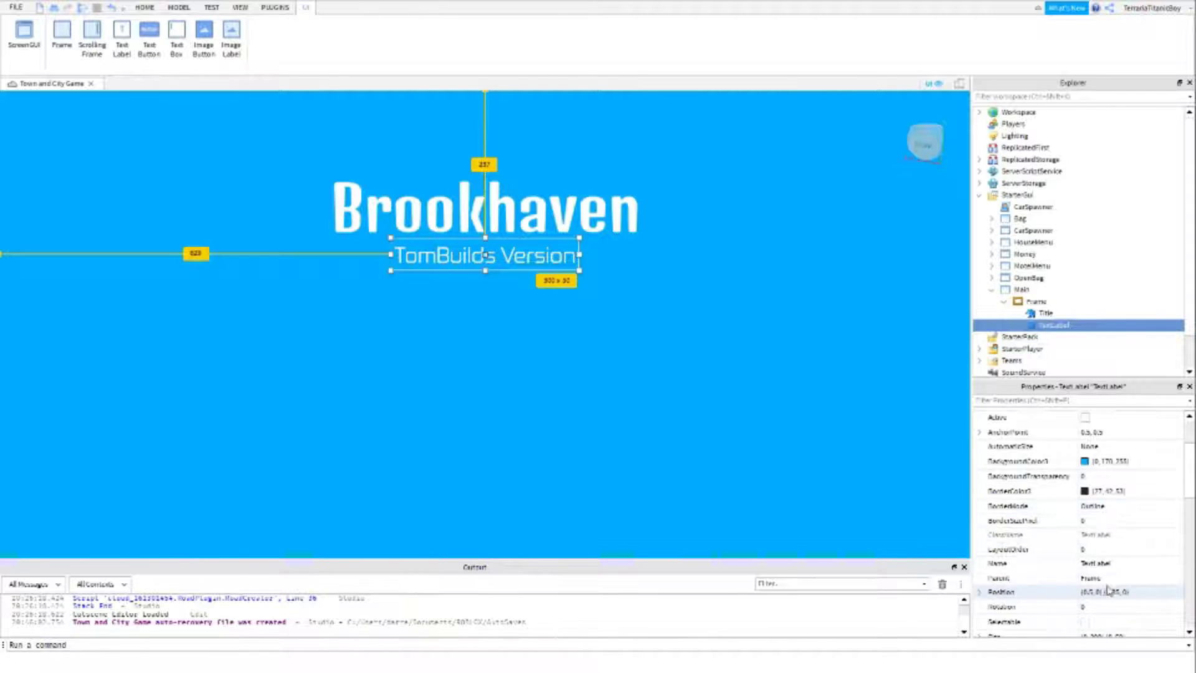
click(1115, 564)
key(Return)
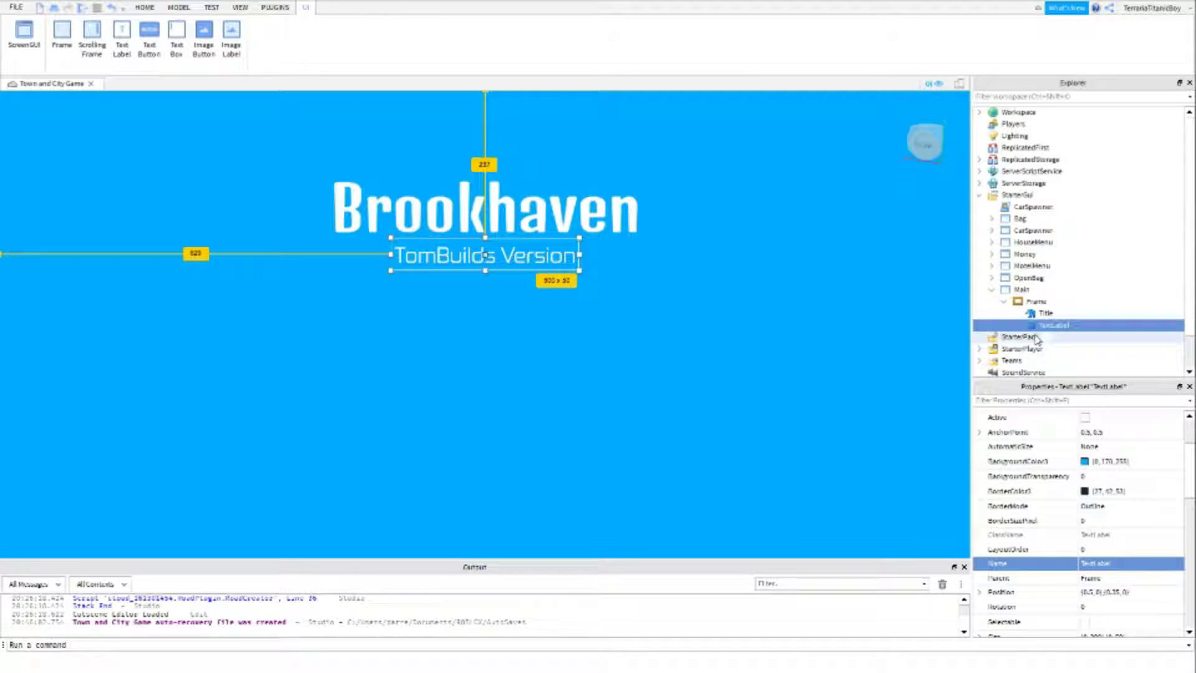
Step: Add a TextButton inside the Frame of the Main ScreenGui
click(1038, 304)
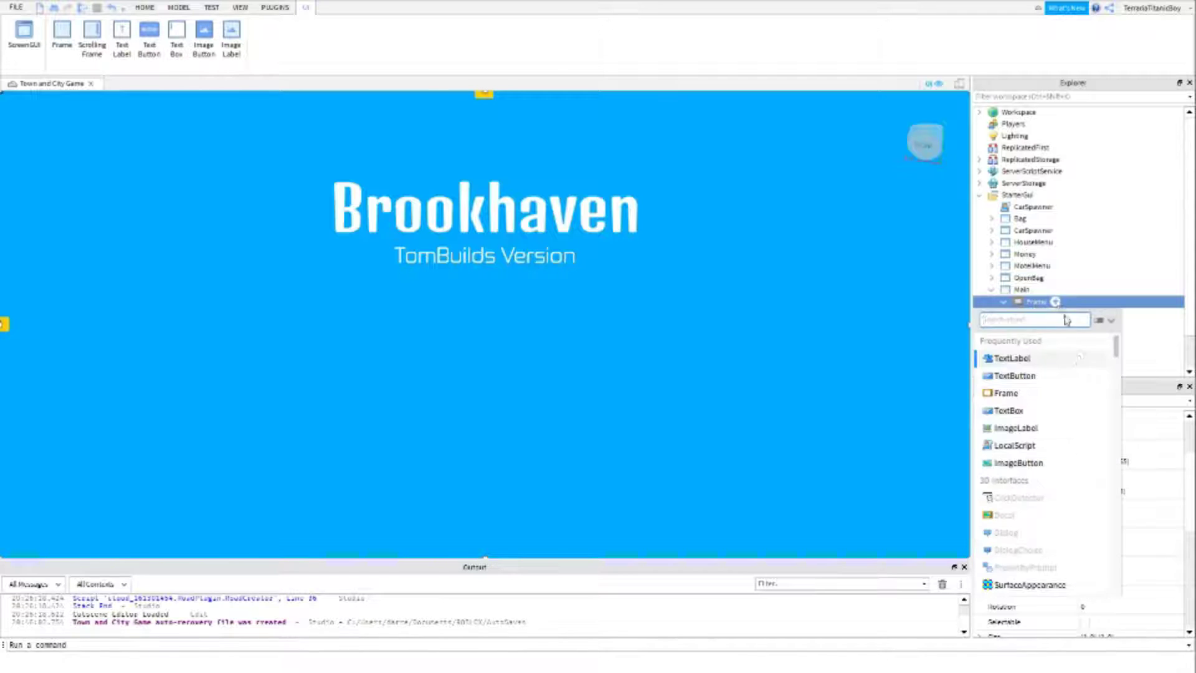
click(1059, 302)
click(1016, 376)
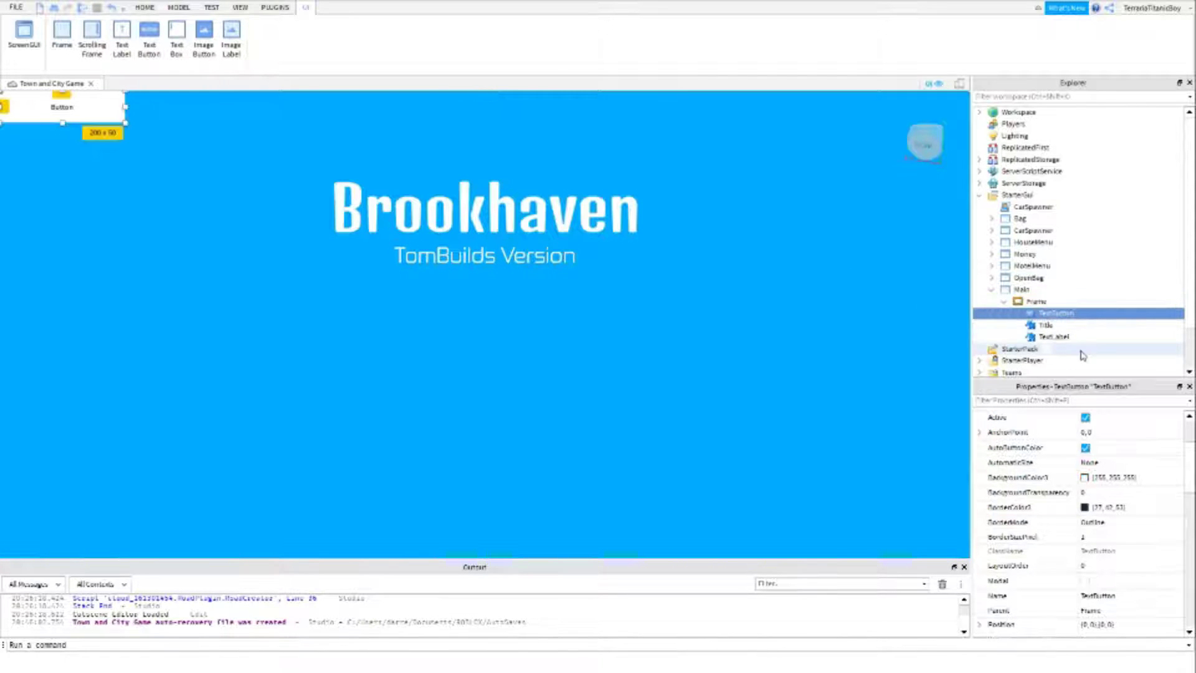
Step: Center the TextButton in the Frame with position {0.5, 0},{0.5, 0} and anchor point 0.5, 0.5
scroll(1053, 518, down, 3)
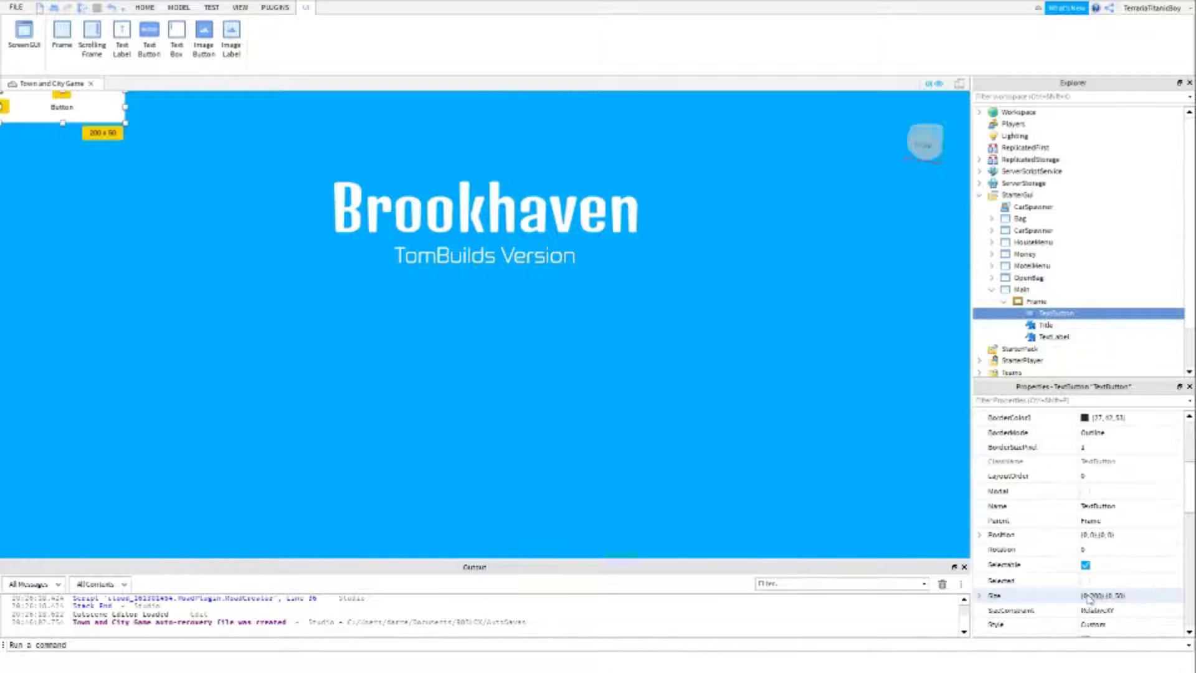
click(1073, 534)
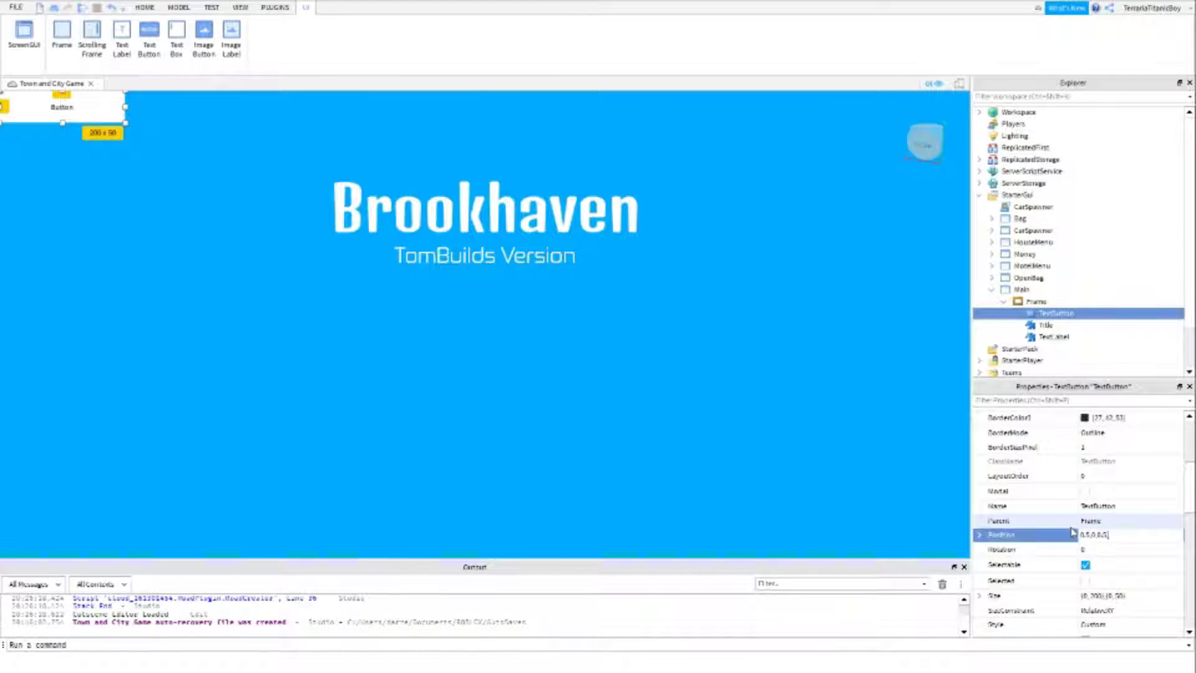
text(0.5,0,0.5,0)
key(Return)
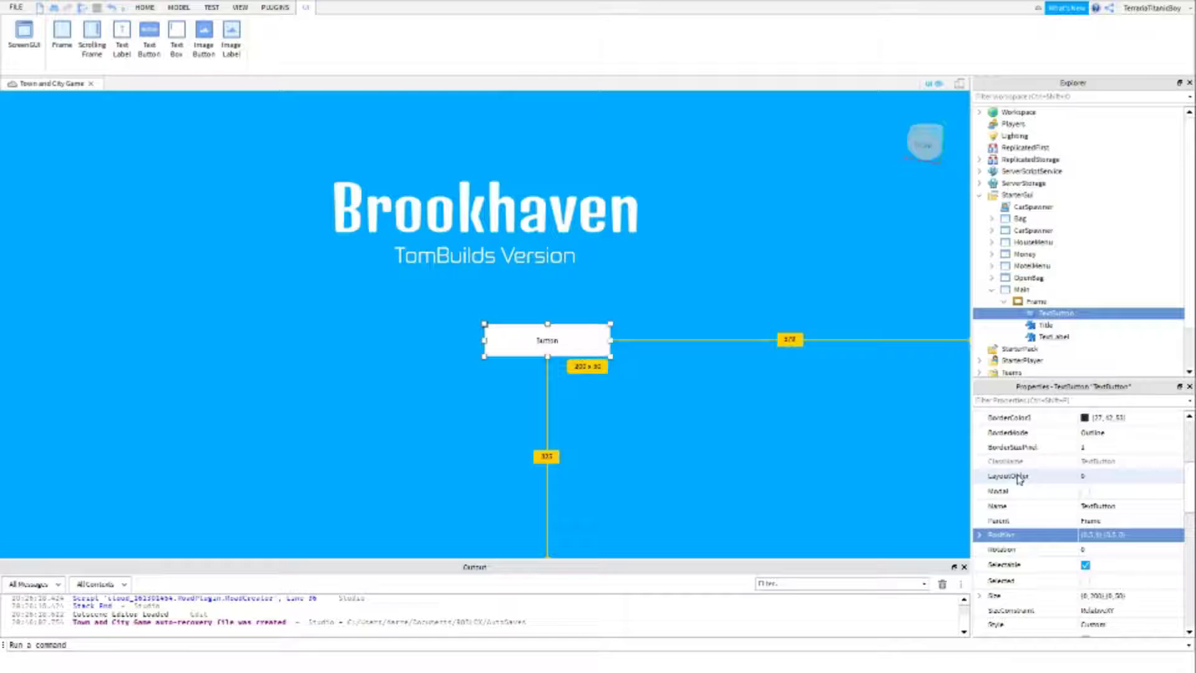
scroll(1053, 474, up, 3)
click(1108, 433)
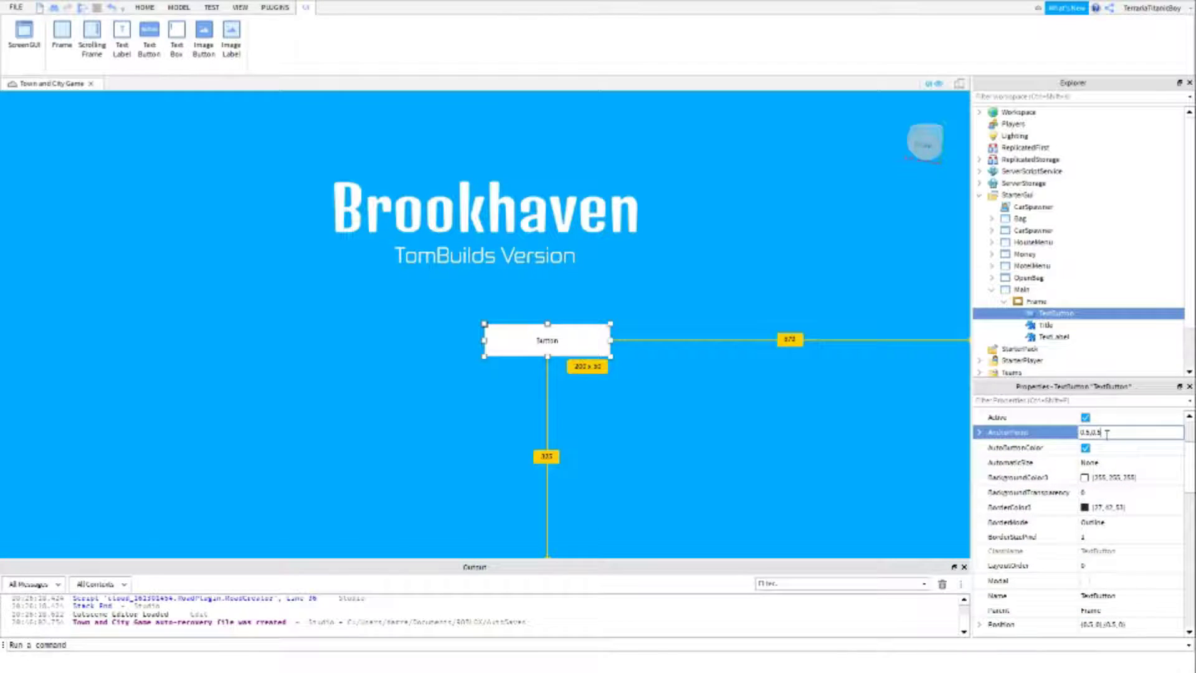
key(Return)
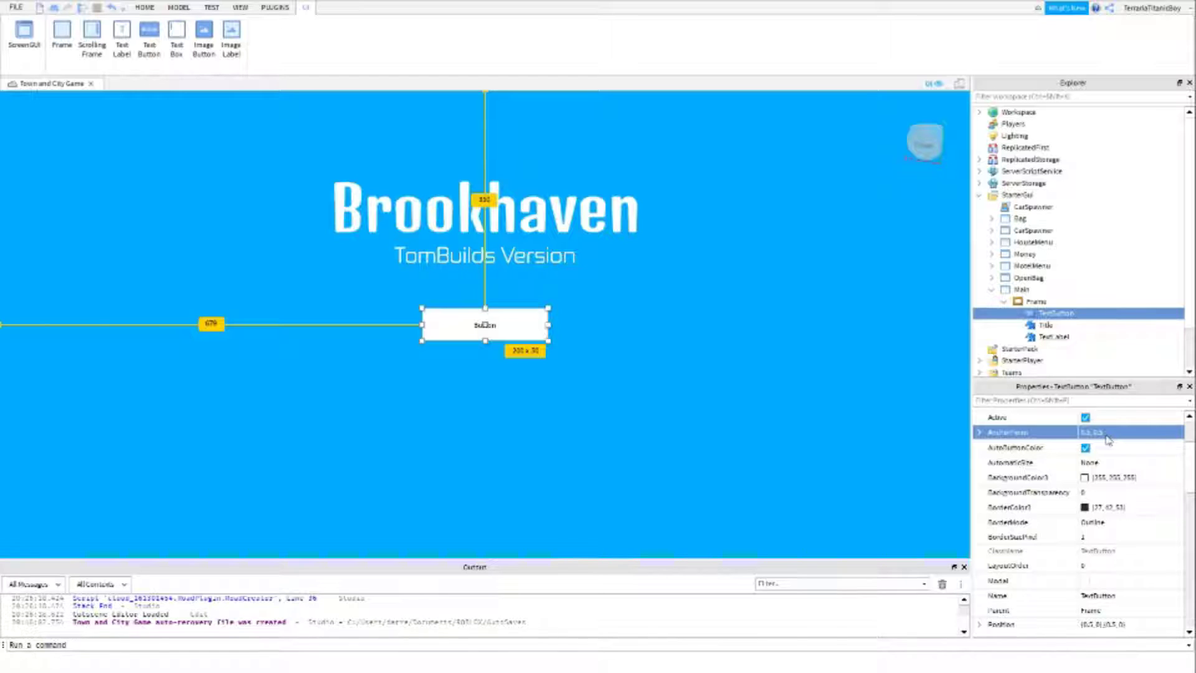
Step: Adjust the TextButton's vertical placement so its position is {0.5, 0},{0.55, 0}
scroll(1109, 486, down, 3)
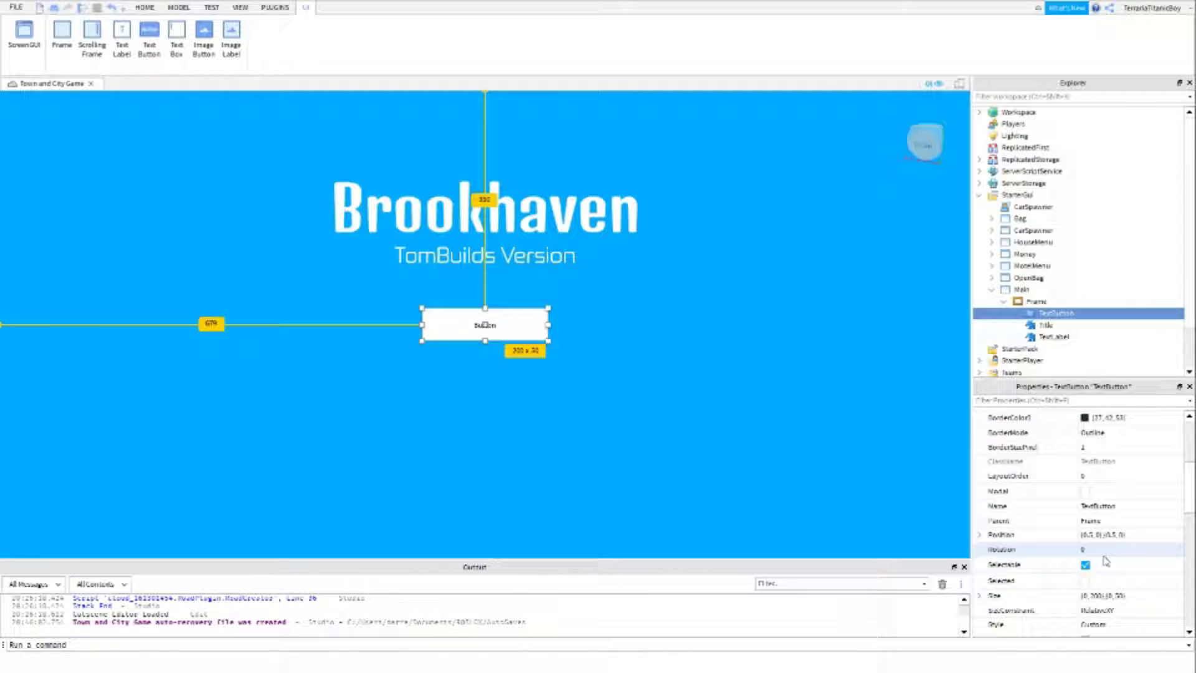
click(1114, 534)
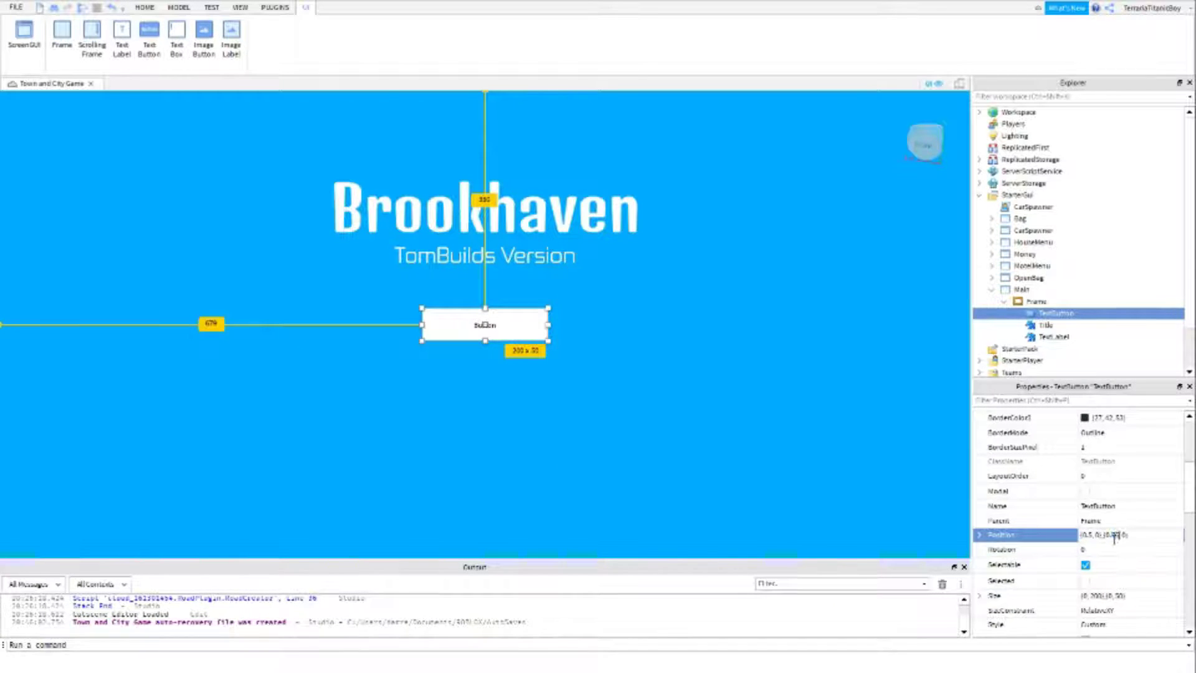
key(Return)
double_click(1114, 535)
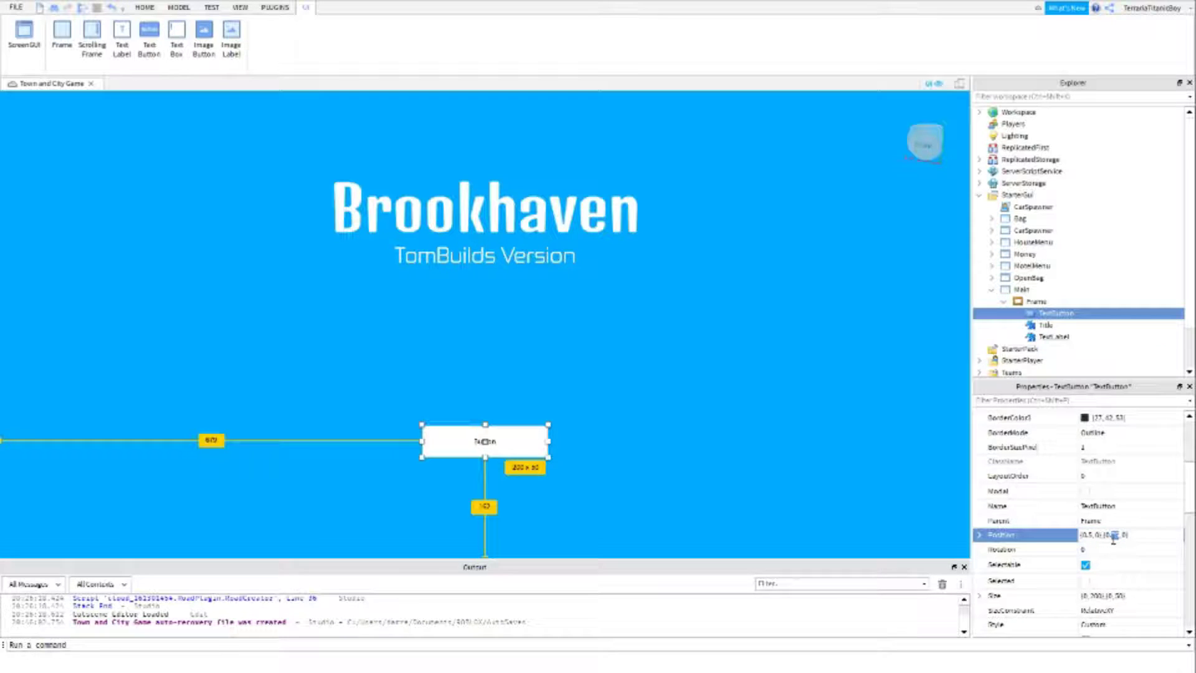
text(55)
key(Return)
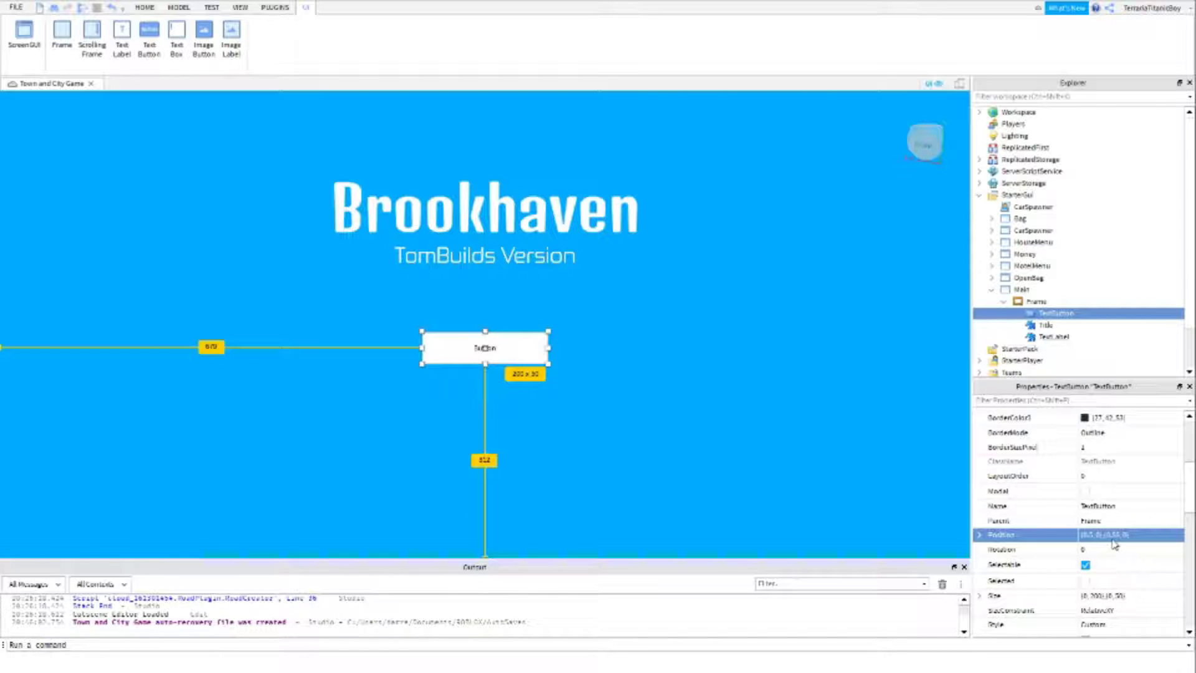
Step: Set the TextButton's size to {0, 600},{0, 250} and give it scaled text reading PLAY
click(1088, 595)
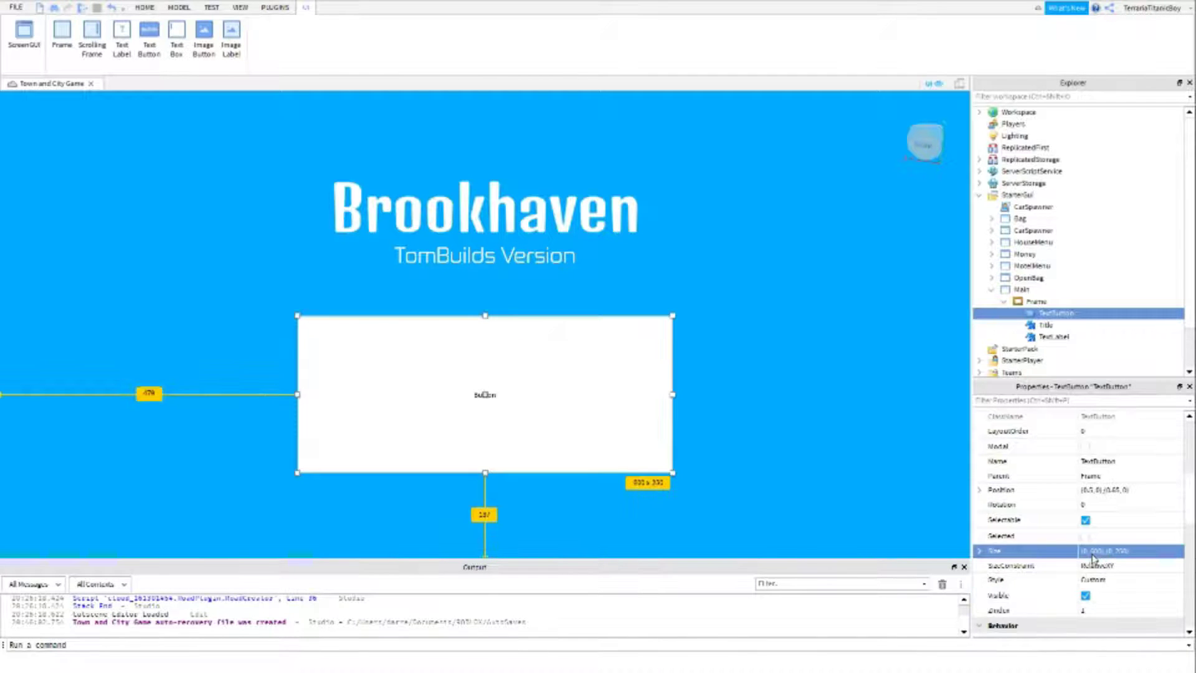
scroll(1120, 558, down, 5)
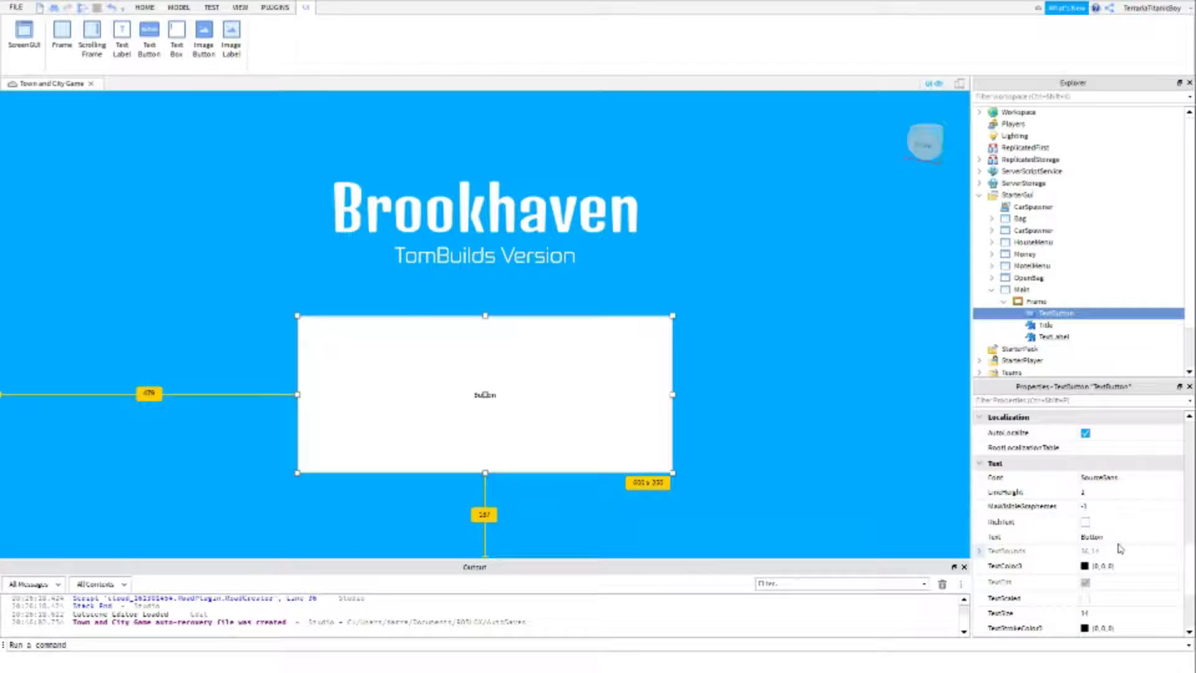
click(1119, 536)
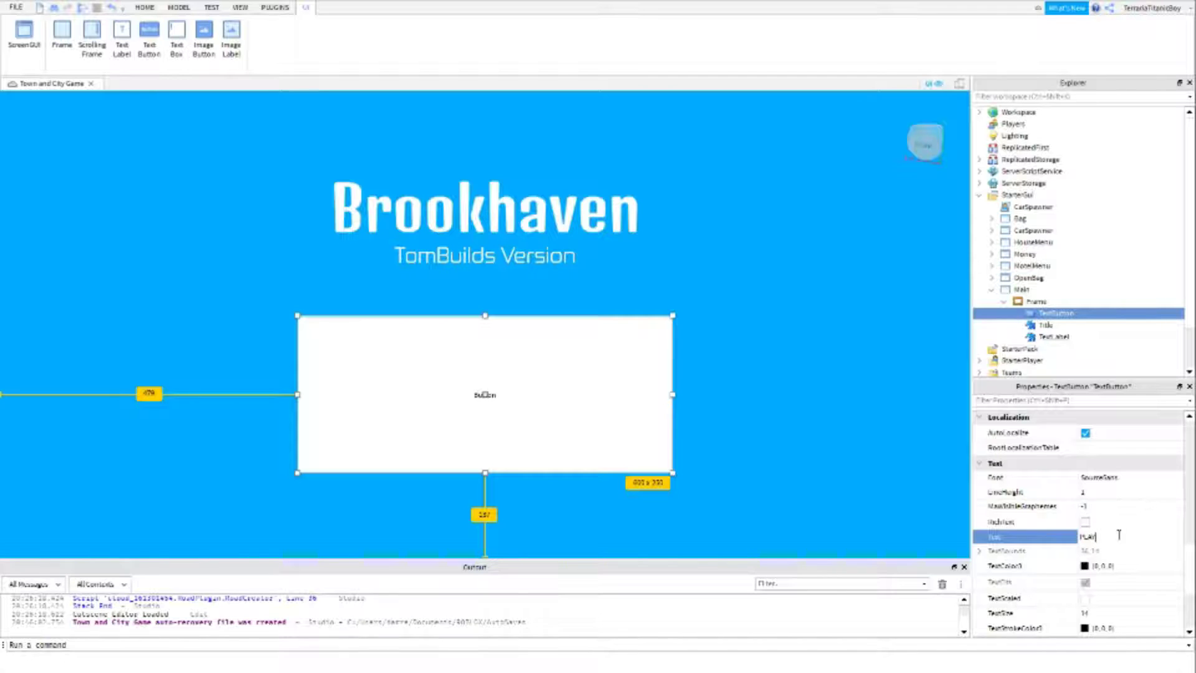
text(PLAY)
click(1085, 598)
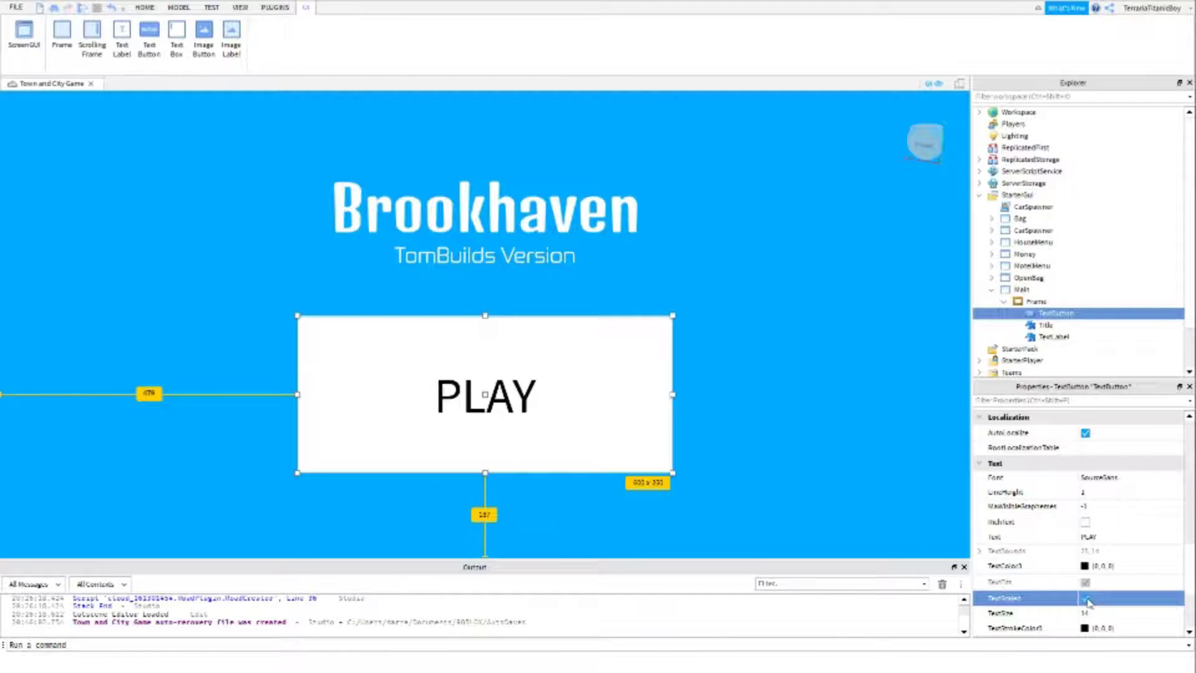
Step: Try the Highway and IndieFlower fonts for the PLAY button's text, settling on an old-style serif font
click(1115, 478)
scroll(1116, 499, down, 3)
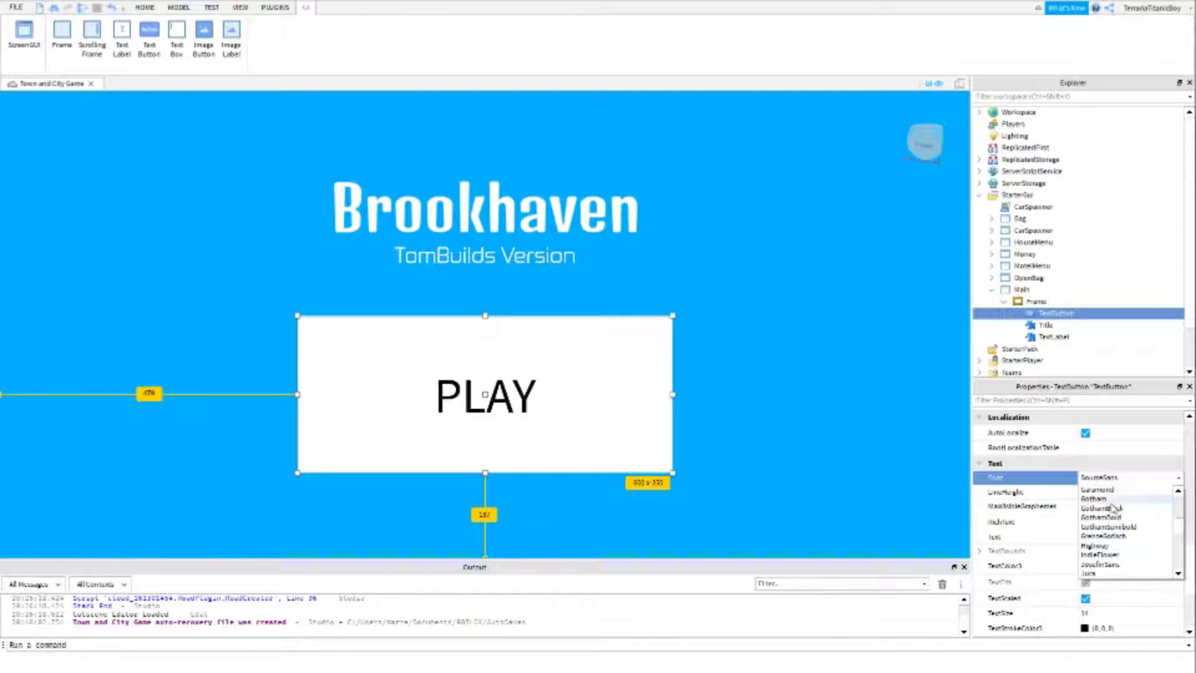
click(1103, 545)
click(1102, 478)
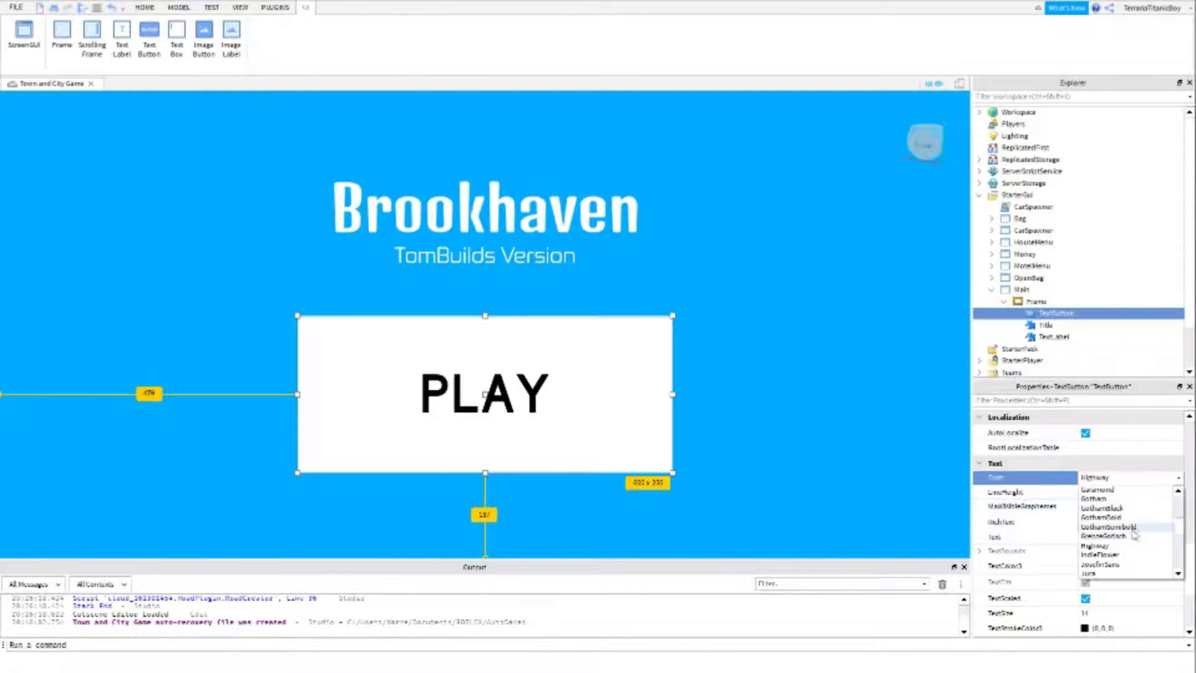
click(1100, 555)
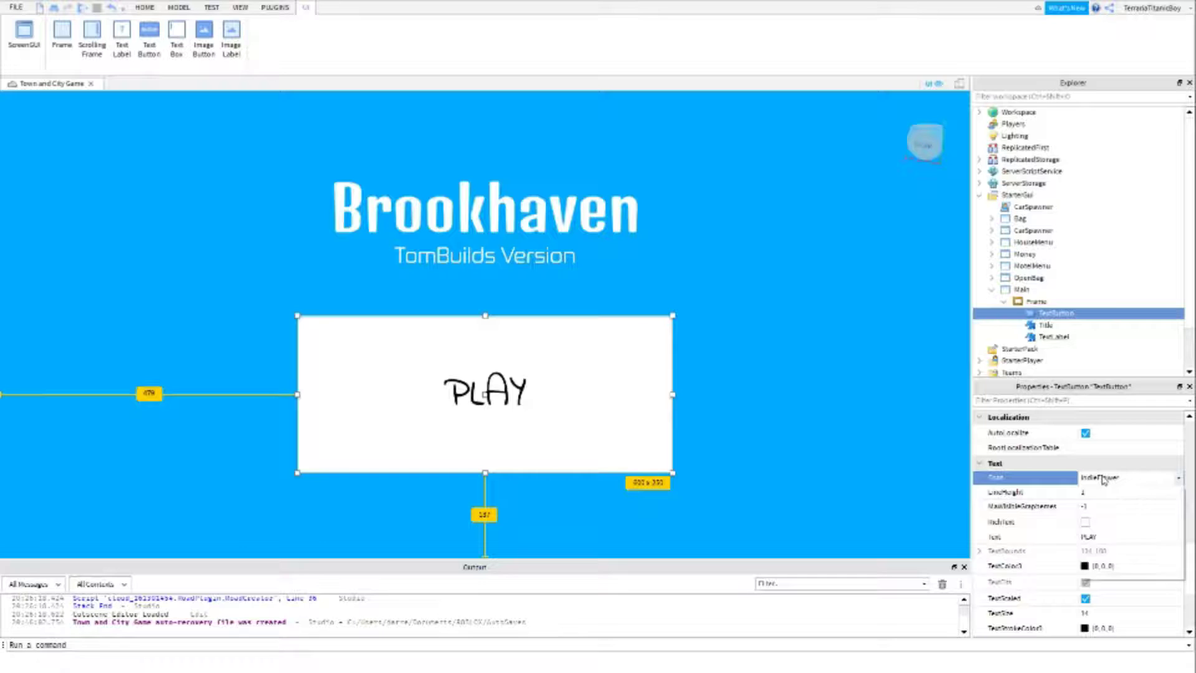
click(1102, 477)
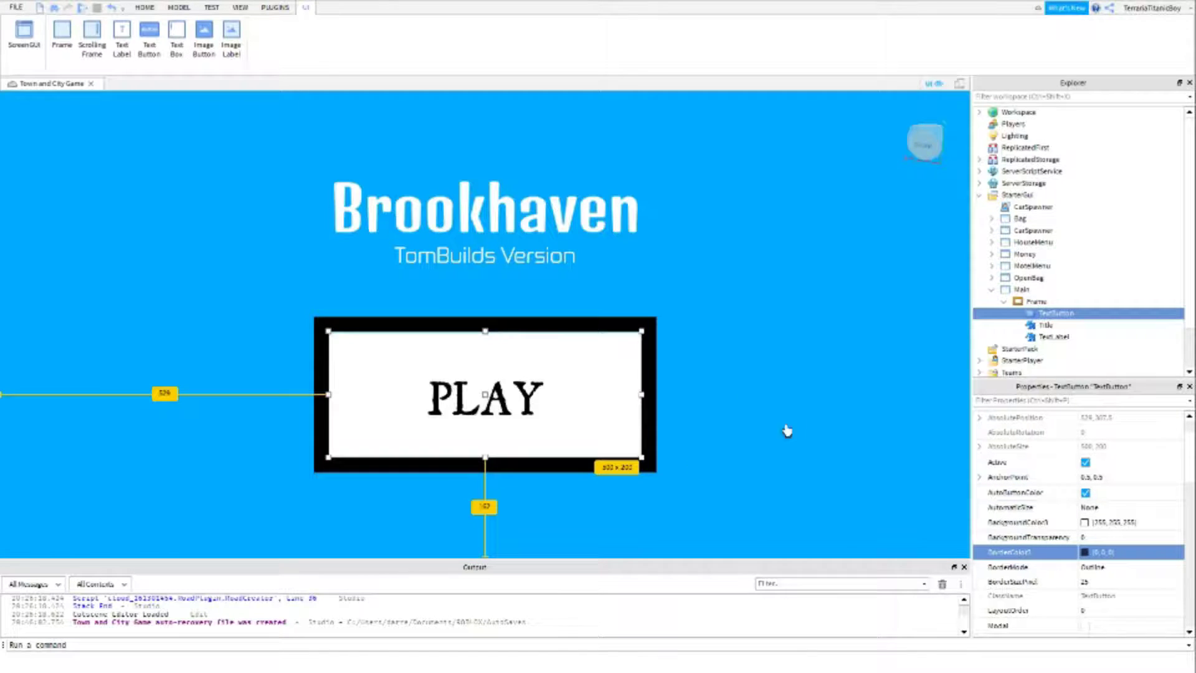
Step: Rename the TextButton to Play
scroll(1122, 523, down, 5)
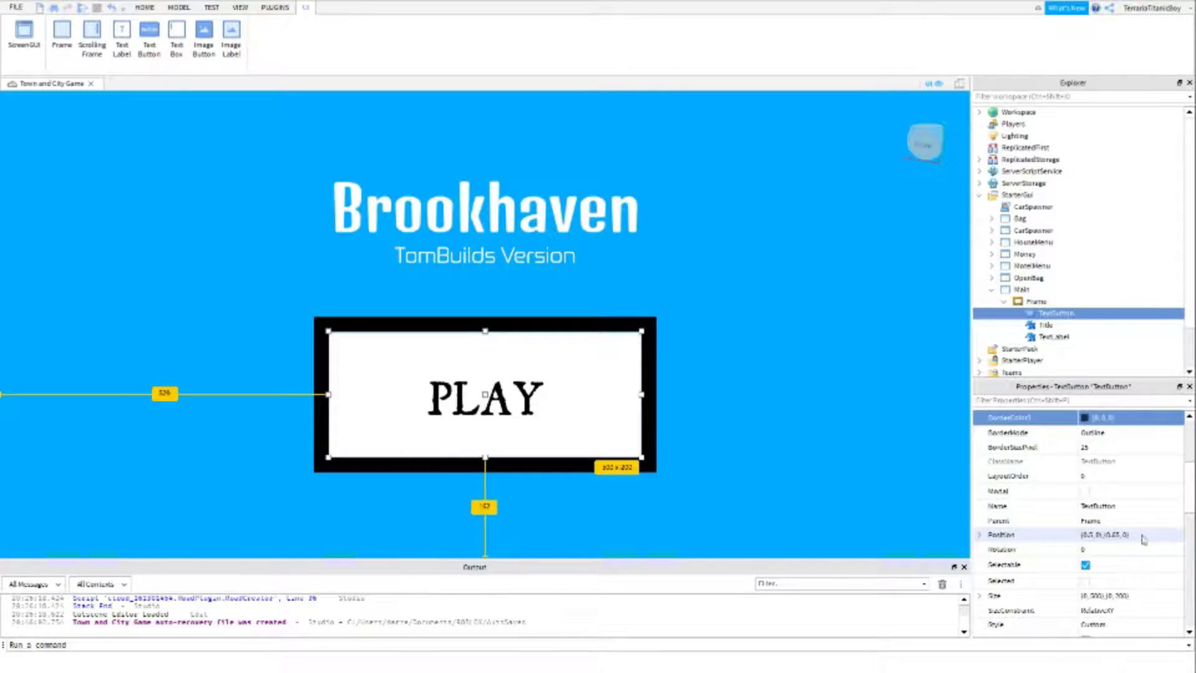
click(1114, 507)
text(Play)
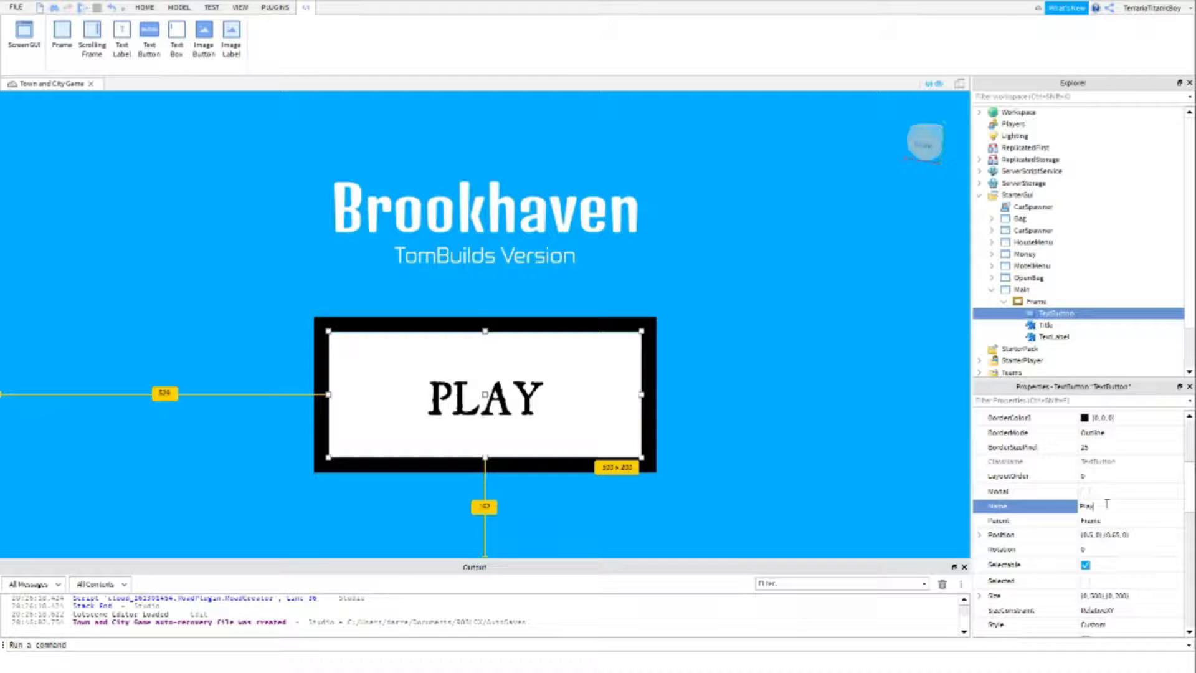
key(Return)
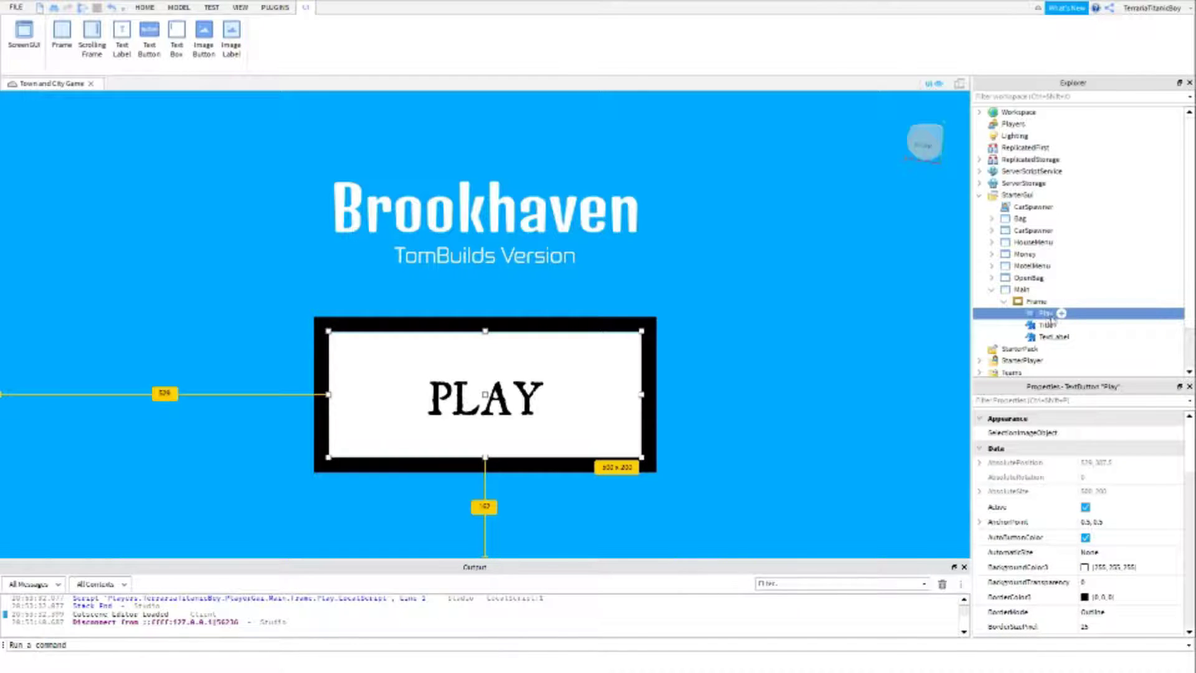
Step: Add a LocalScript inside the Play button and clear its default code
click(1061, 313)
click(1039, 367)
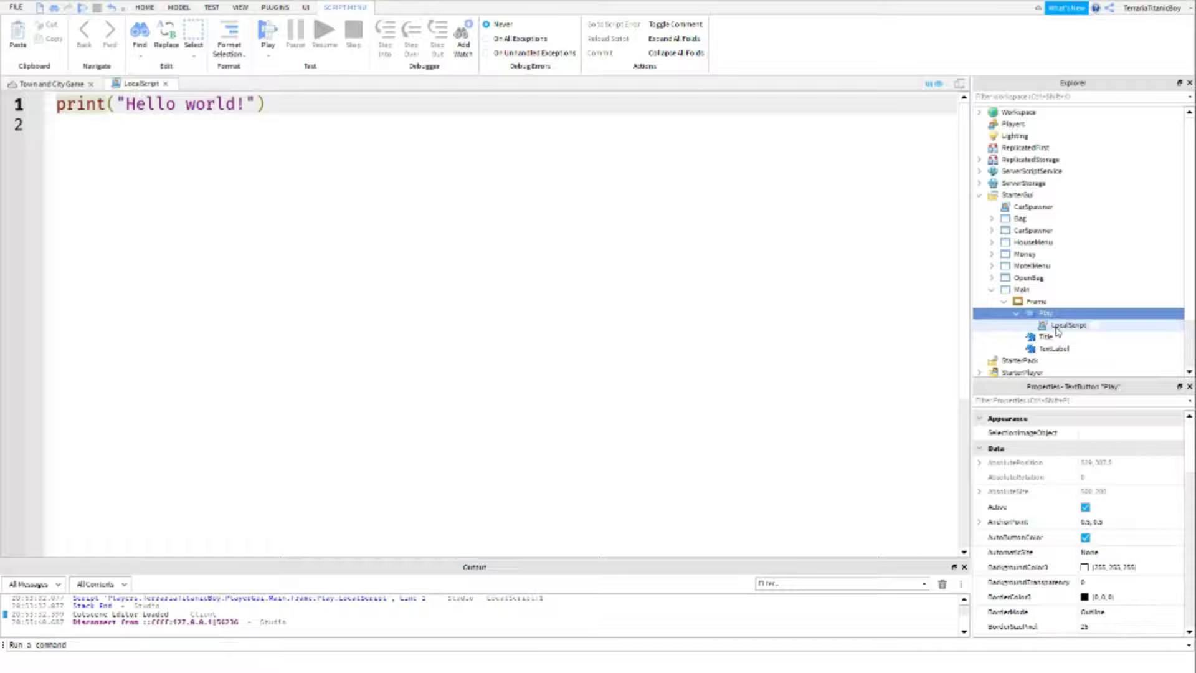
key(ctrl+a)
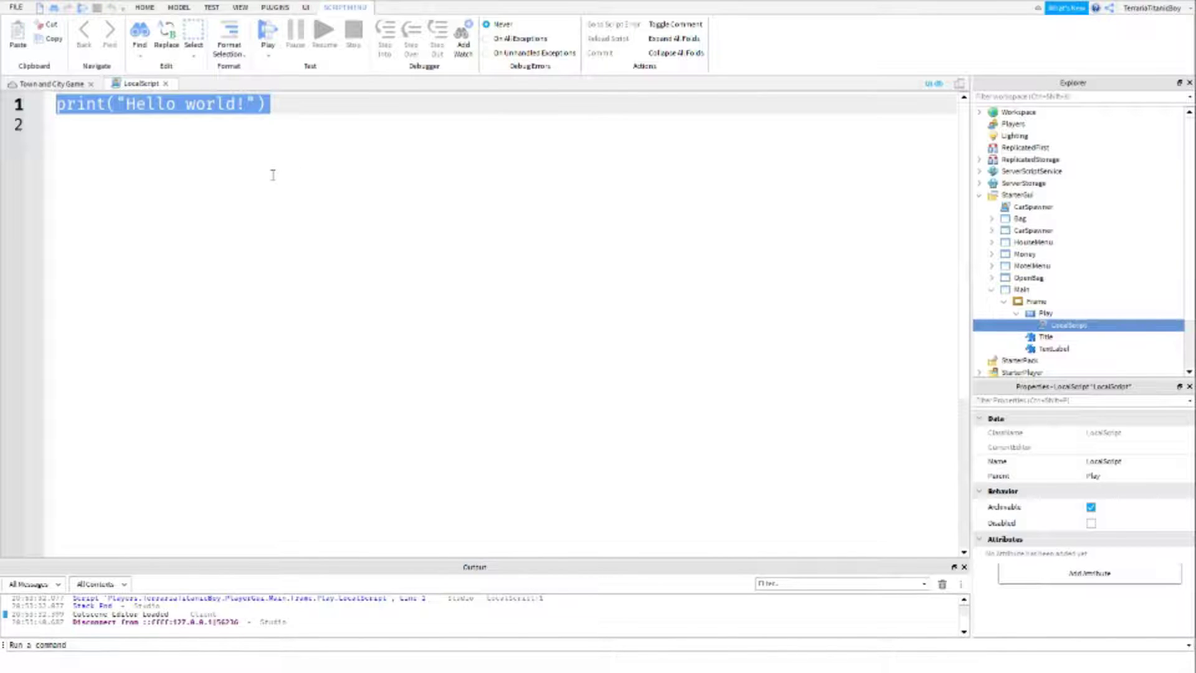
key(BackSpace)
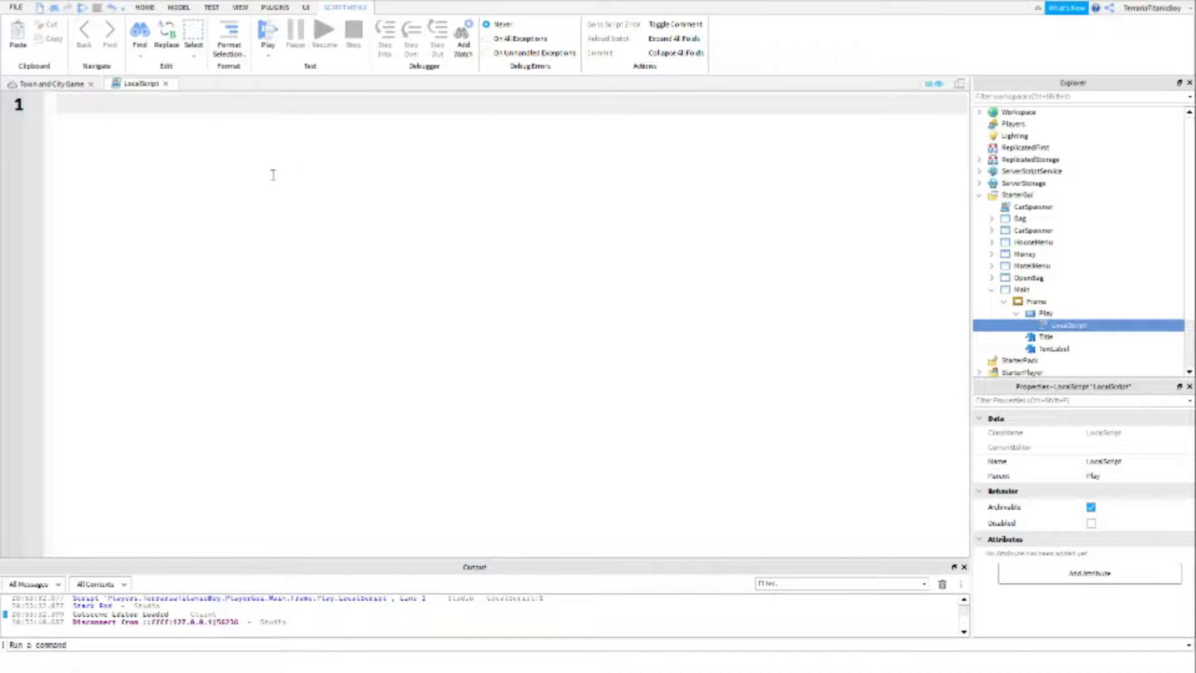
Step: Write the handler script.Parent.MouseButton1Click:Connect(function() with its closing end) in the LocalScript
text(script.Parent)
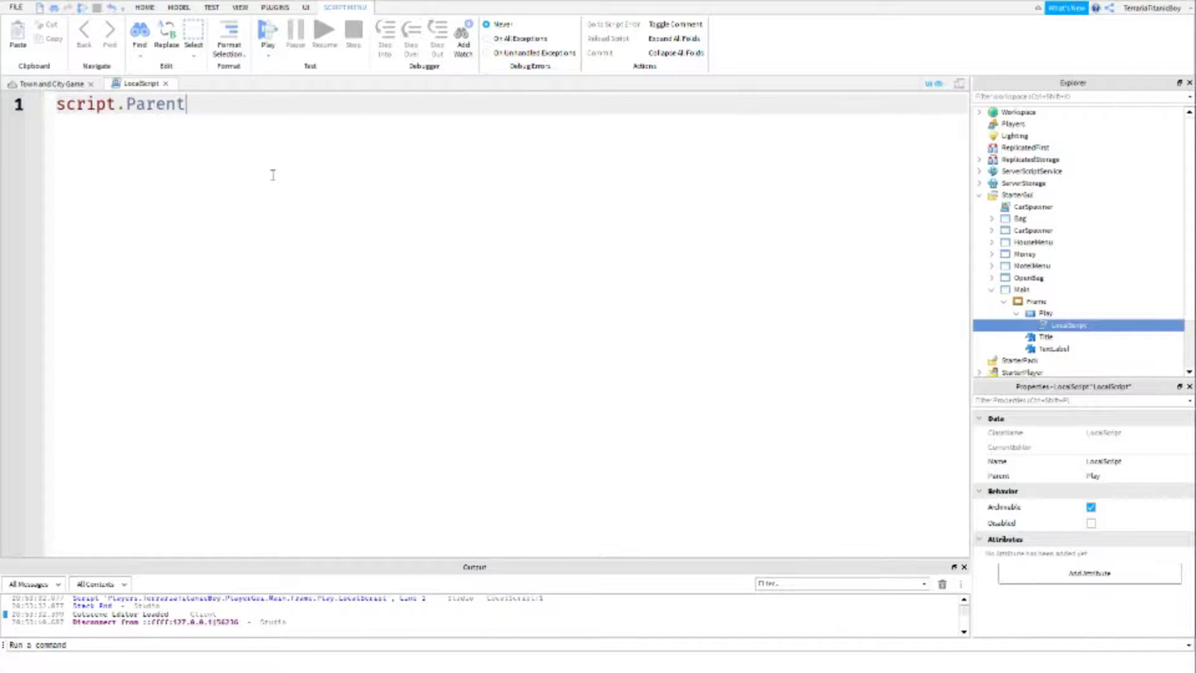
text(.)
text(M)
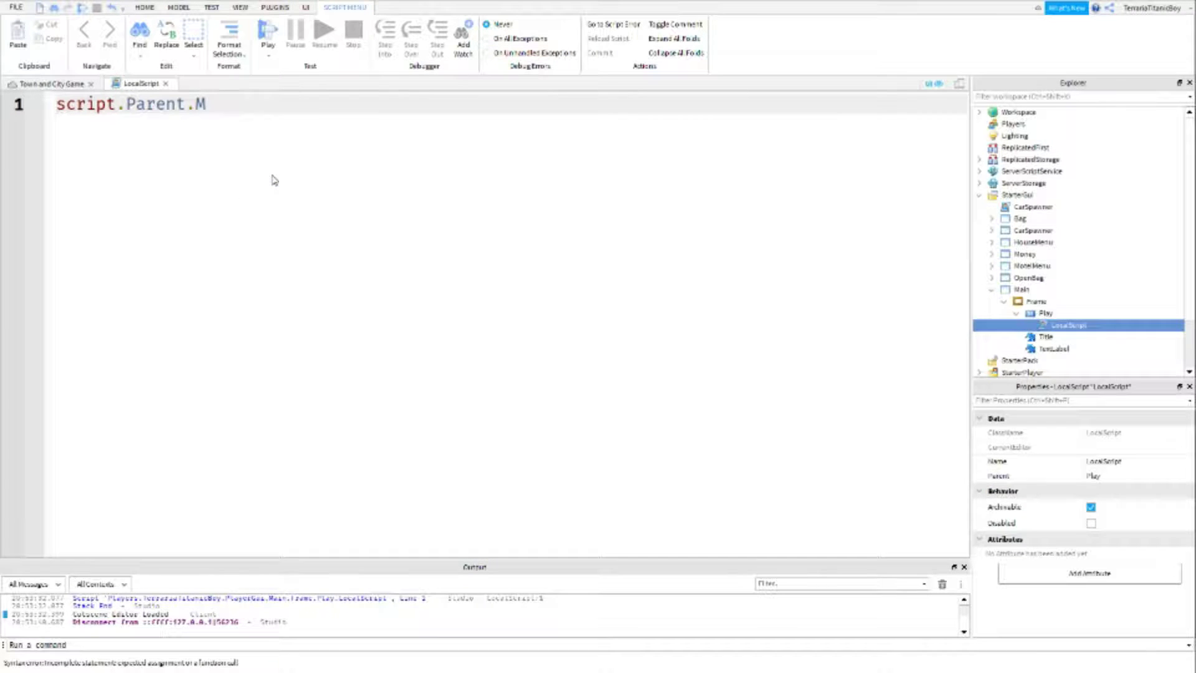
text(ouseButton1Click:Connect()function()
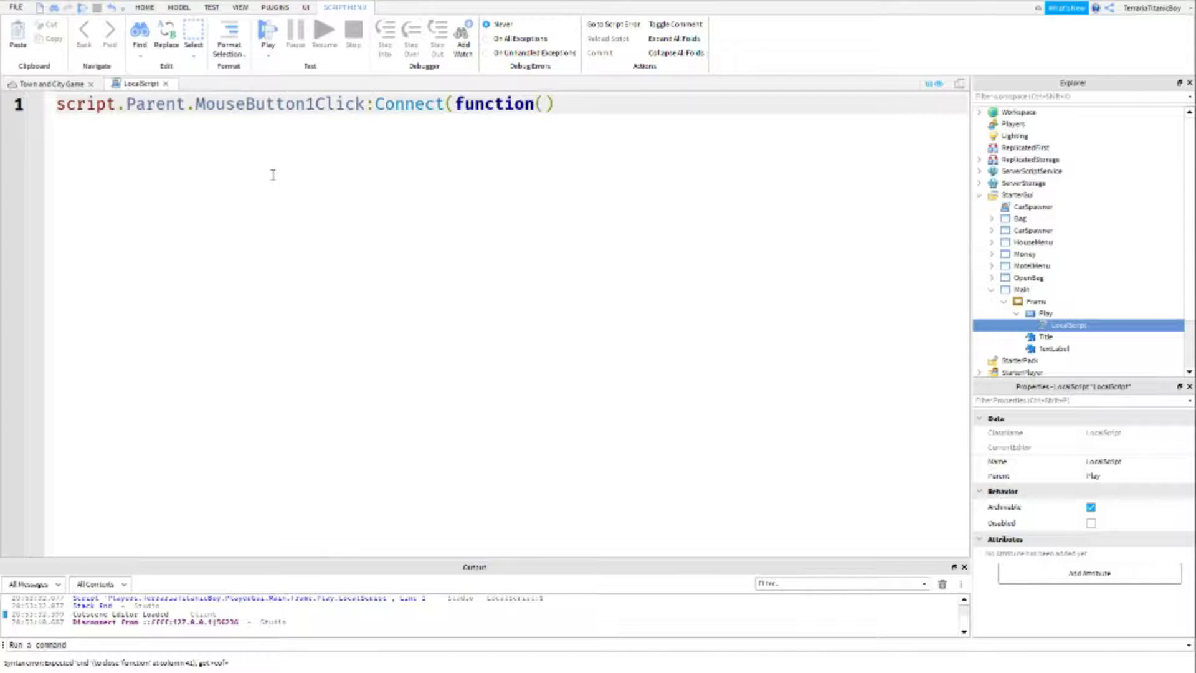
key(Return)
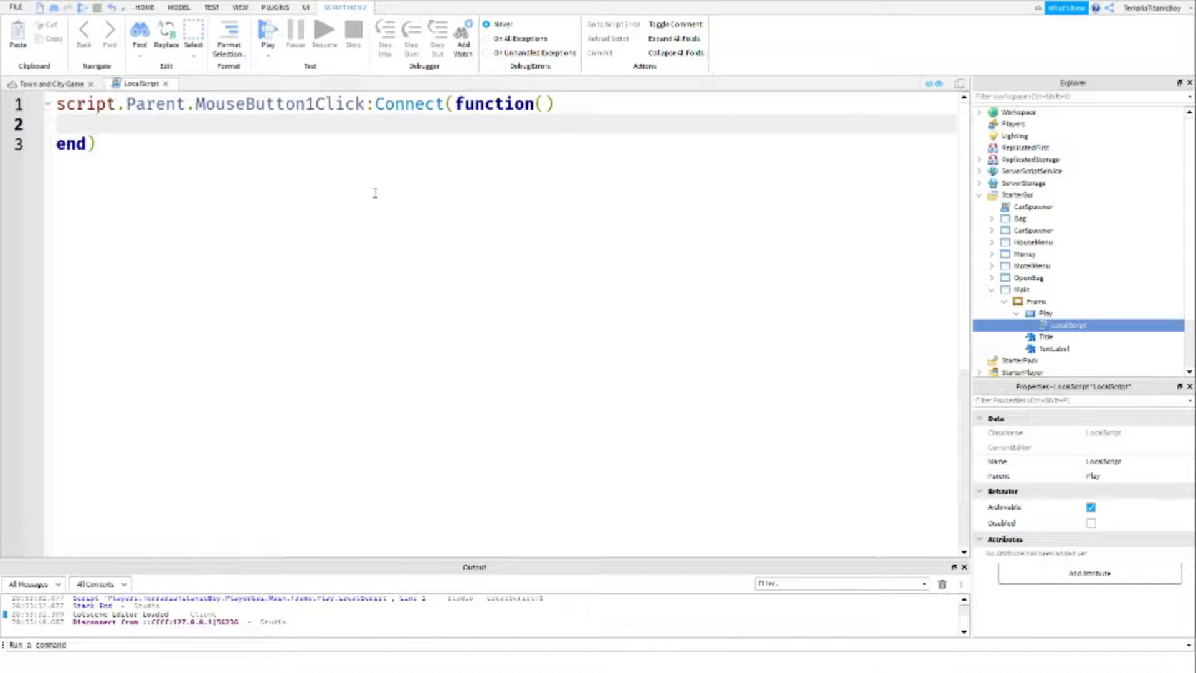
Step: Add script.Parent.Parent.Visible = false inside the handler function and close the script
text(script.P)
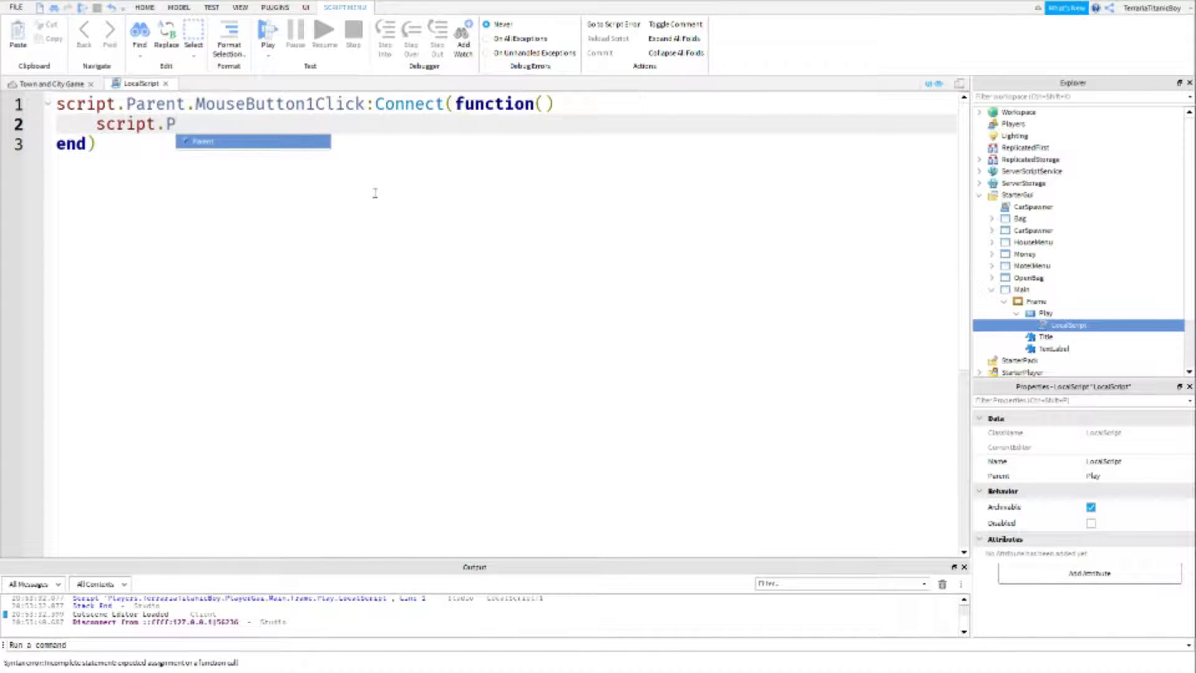
text(arent.Parent.)
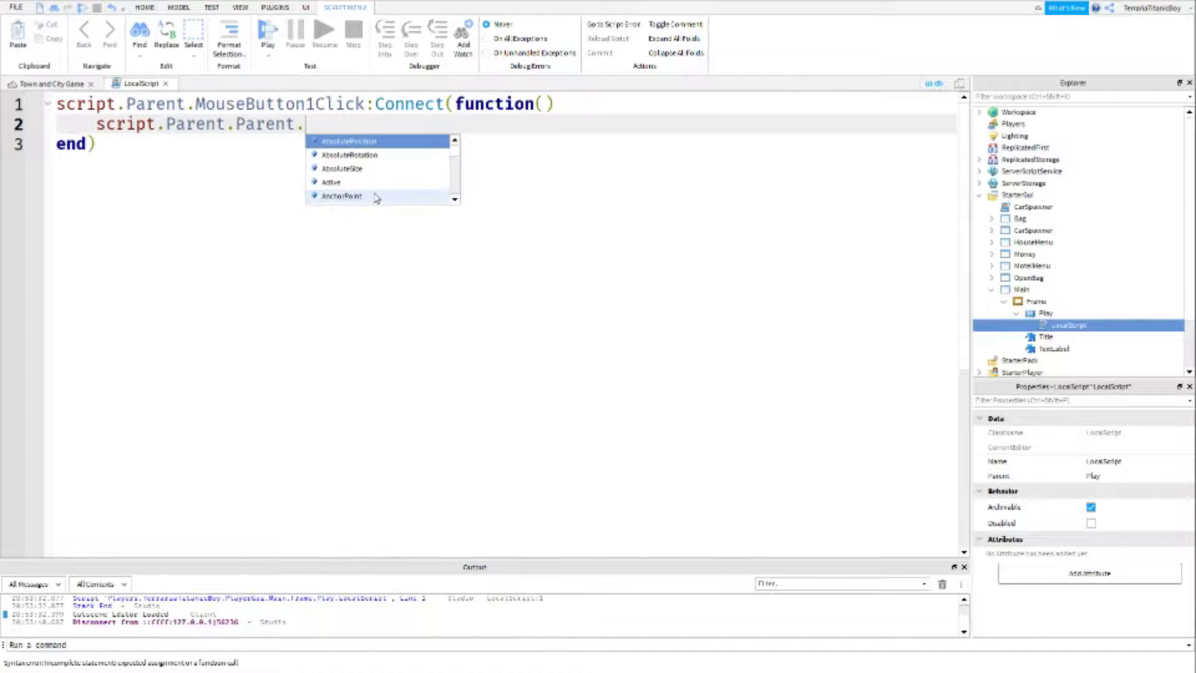
text(Visible = false)
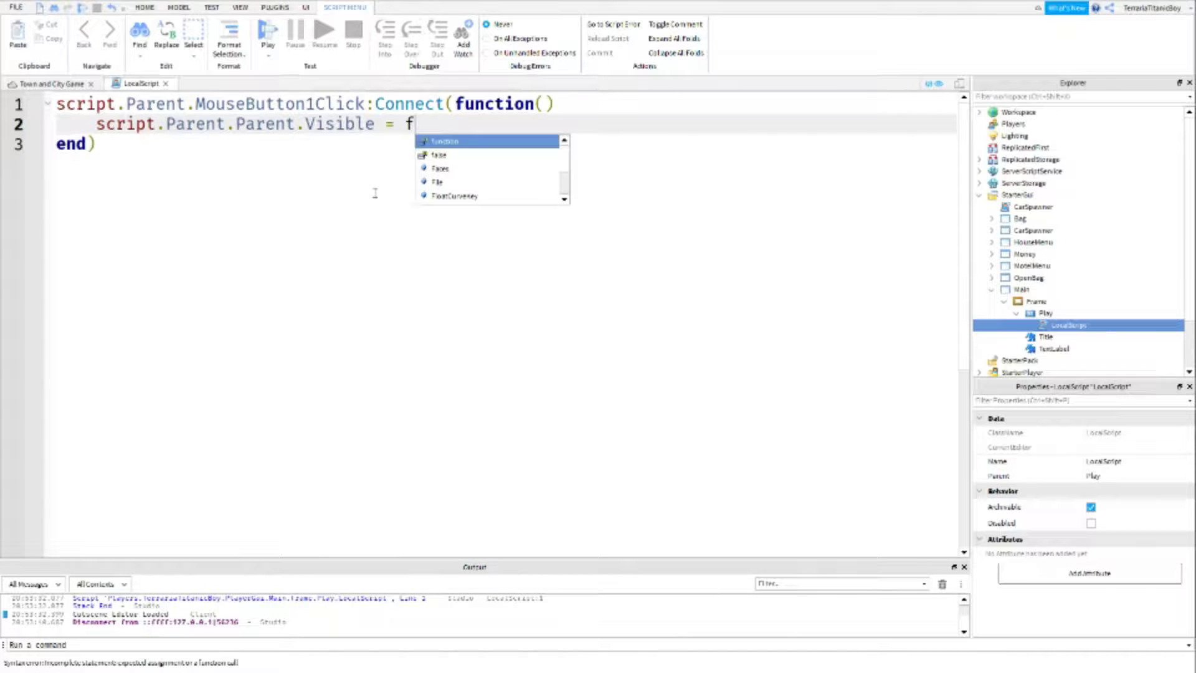
click(176, 163)
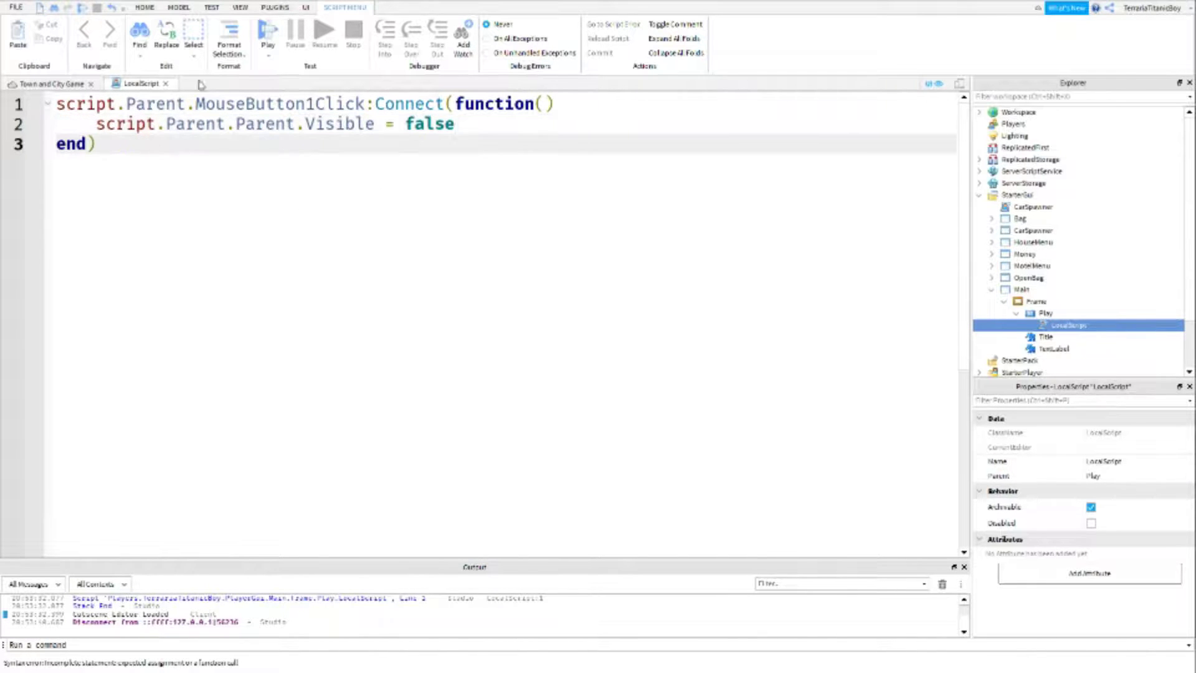
click(167, 84)
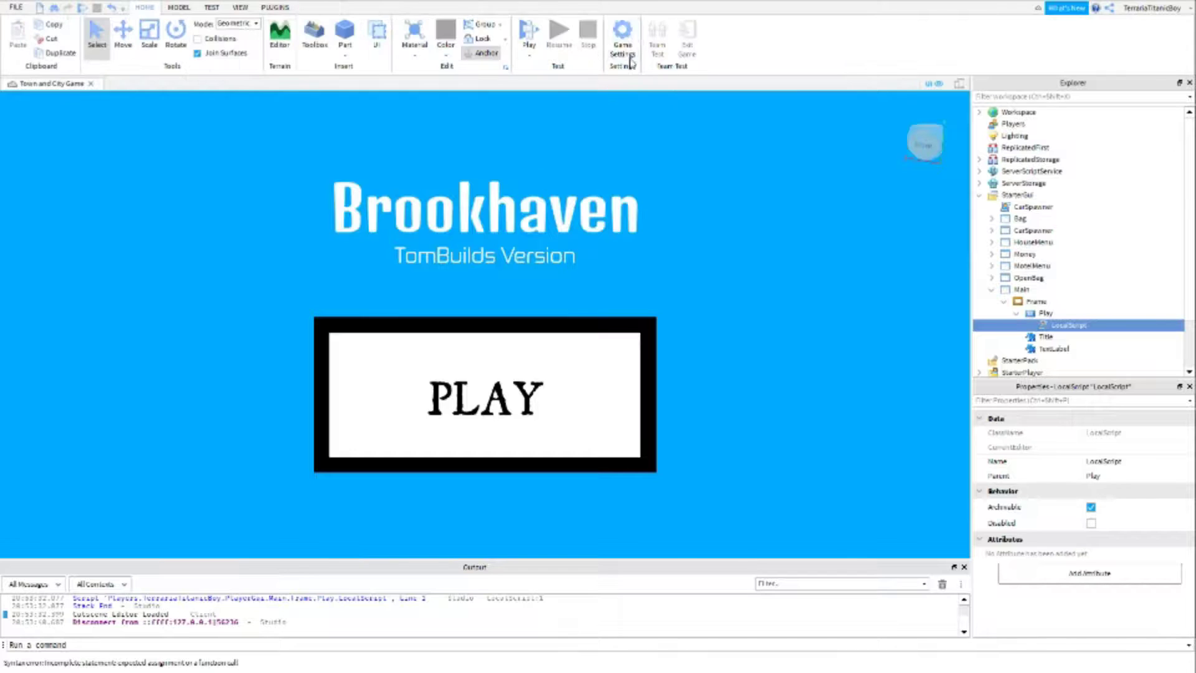
Step: Start a playtest and activate the PLAY button on the main menu
click(529, 31)
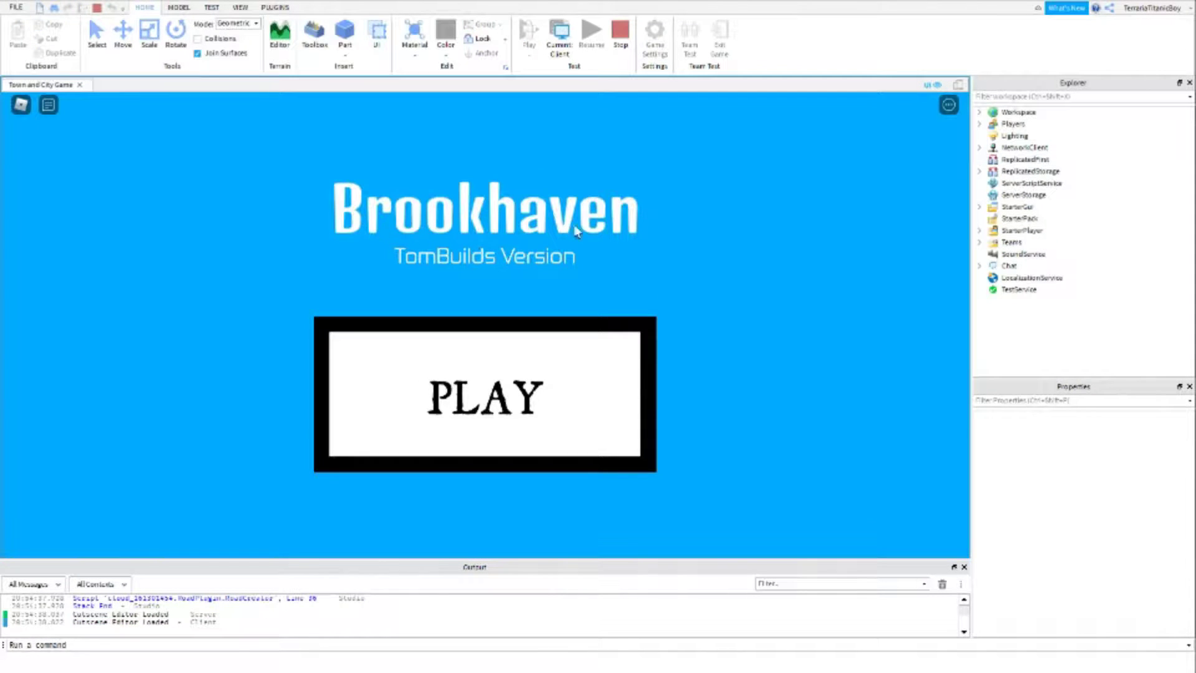
click(475, 411)
Step: Walk and jump the character around the town to check the game behind the menu, and end the playtest
right_drag(579, 327, 625, 331)
key(w)
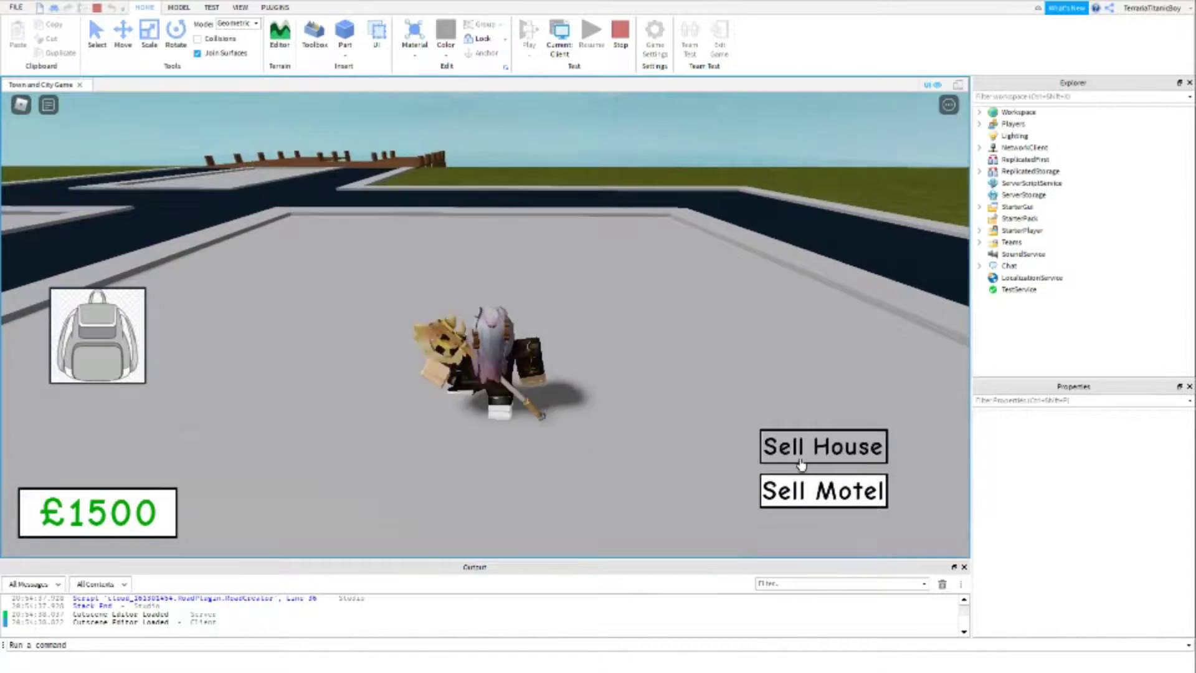
right_drag(729, 379, 730, 378)
scroll(414, 341, down, 3)
key(w)
key(space)
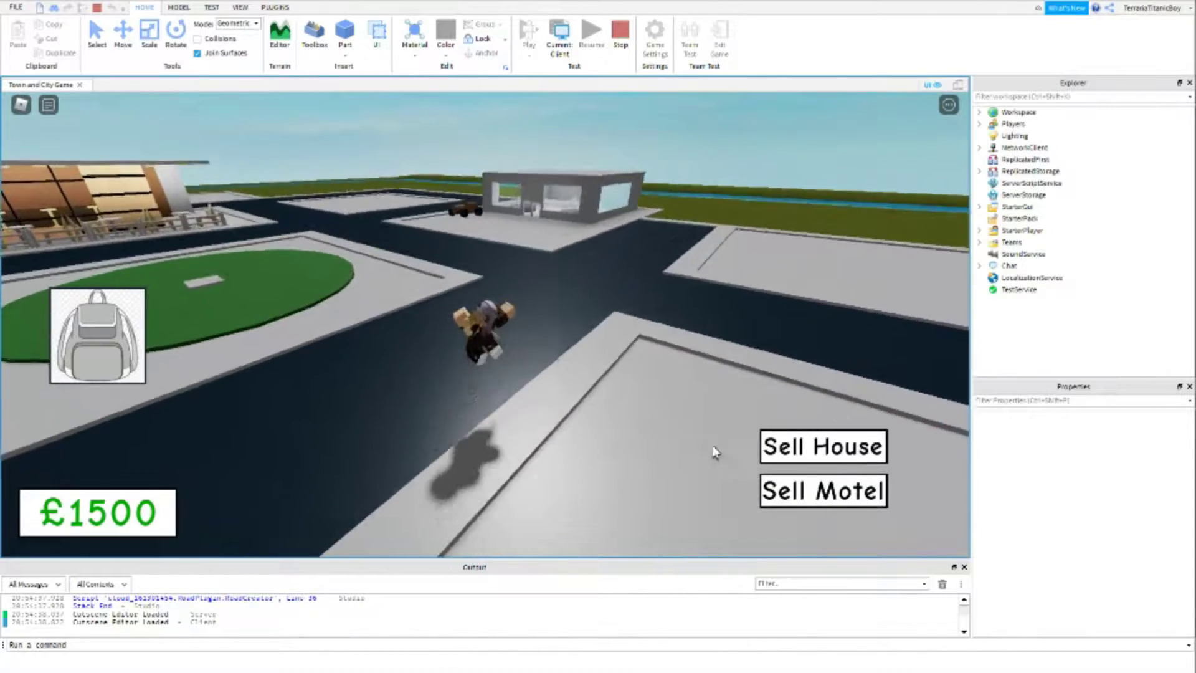
right_drag(716, 451, 716, 451)
key(w)
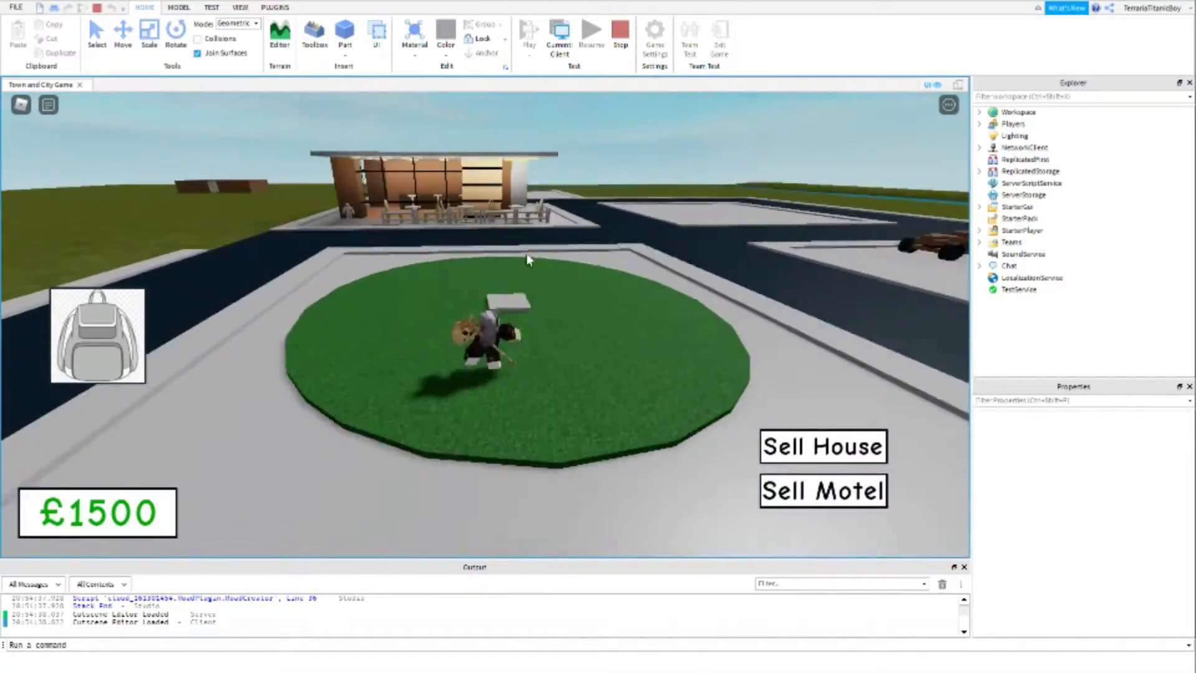
key(w)
right_drag(454, 267, 454, 267)
right_drag(591, 267, 591, 267)
right_drag(590, 358, 560, 330)
key(space)
key(w)
right_drag(451, 254, 462, 275)
key(w)
scroll(462, 276, down, 4)
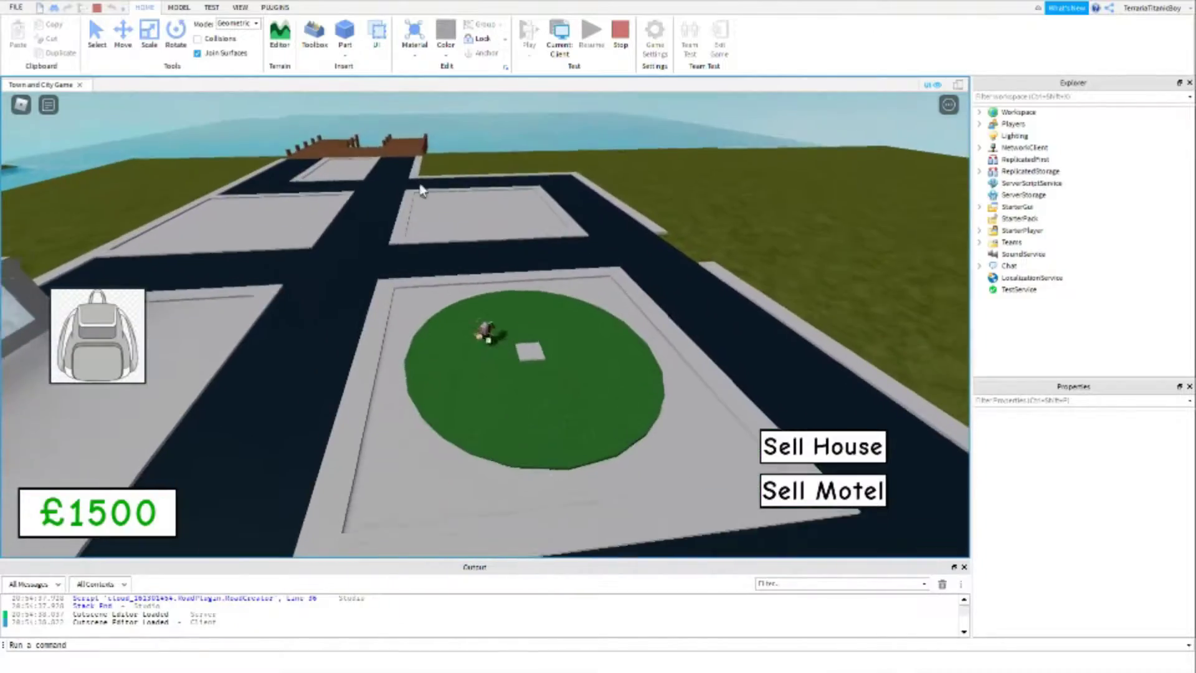
right_drag(489, 153, 489, 154)
key(w)
scroll(490, 153, down, 3)
right_drag(522, 248, 523, 248)
scroll(574, 317, up, 4)
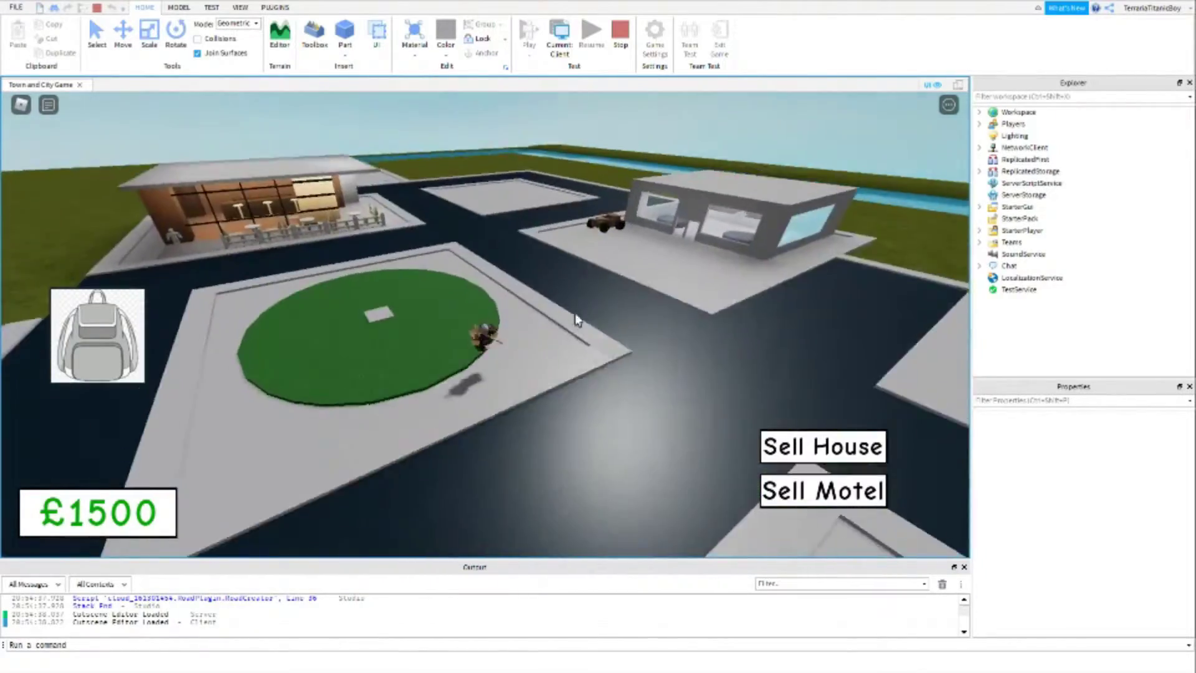
key(space)
right_drag(563, 324, 521, 318)
key(w)
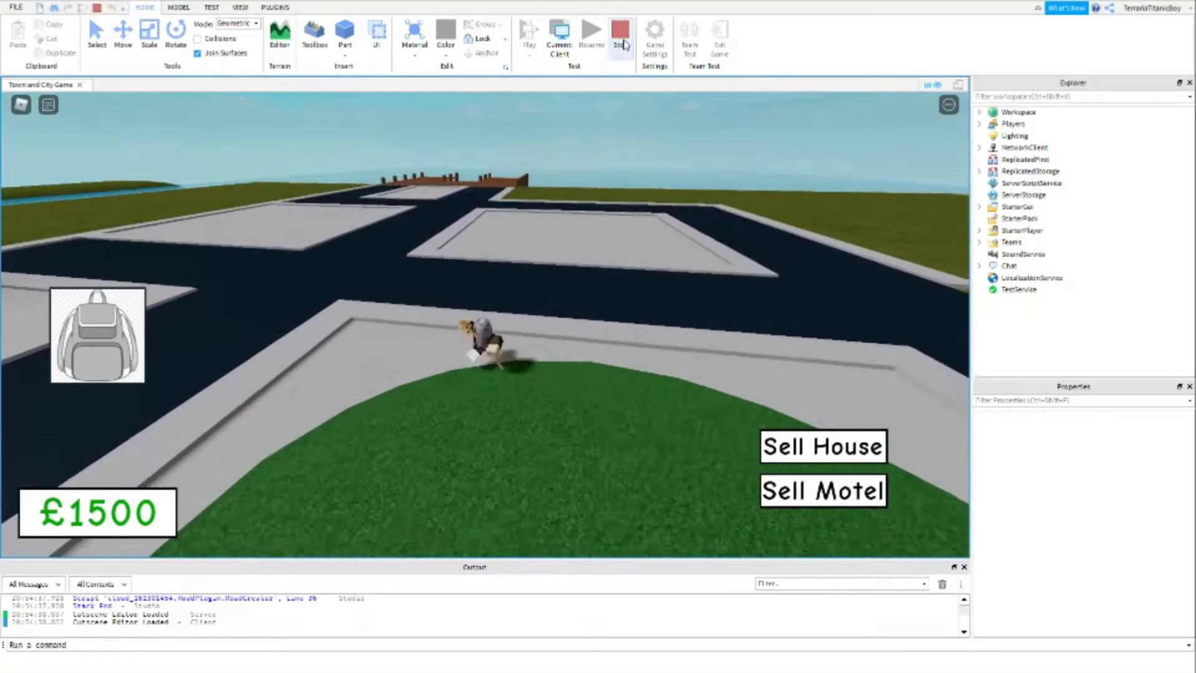
click(622, 41)
key(shift+F5)
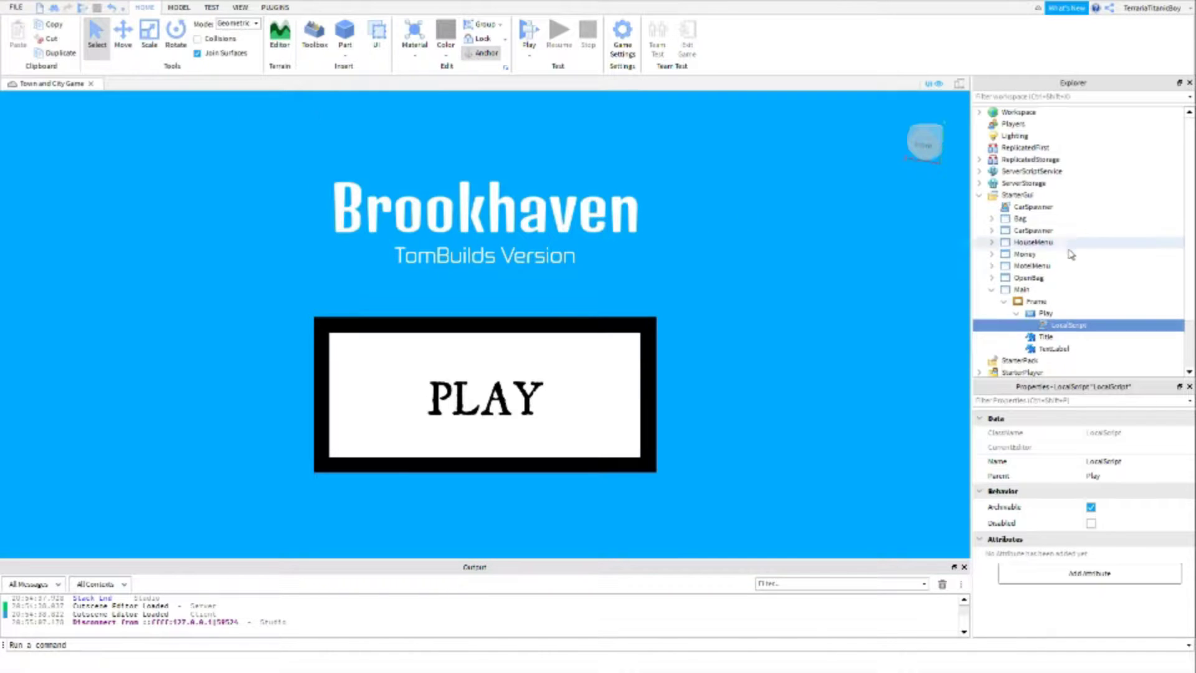
Step: Collapse the Play button and the Main ScreenGui in the object hierarchy
click(1016, 314)
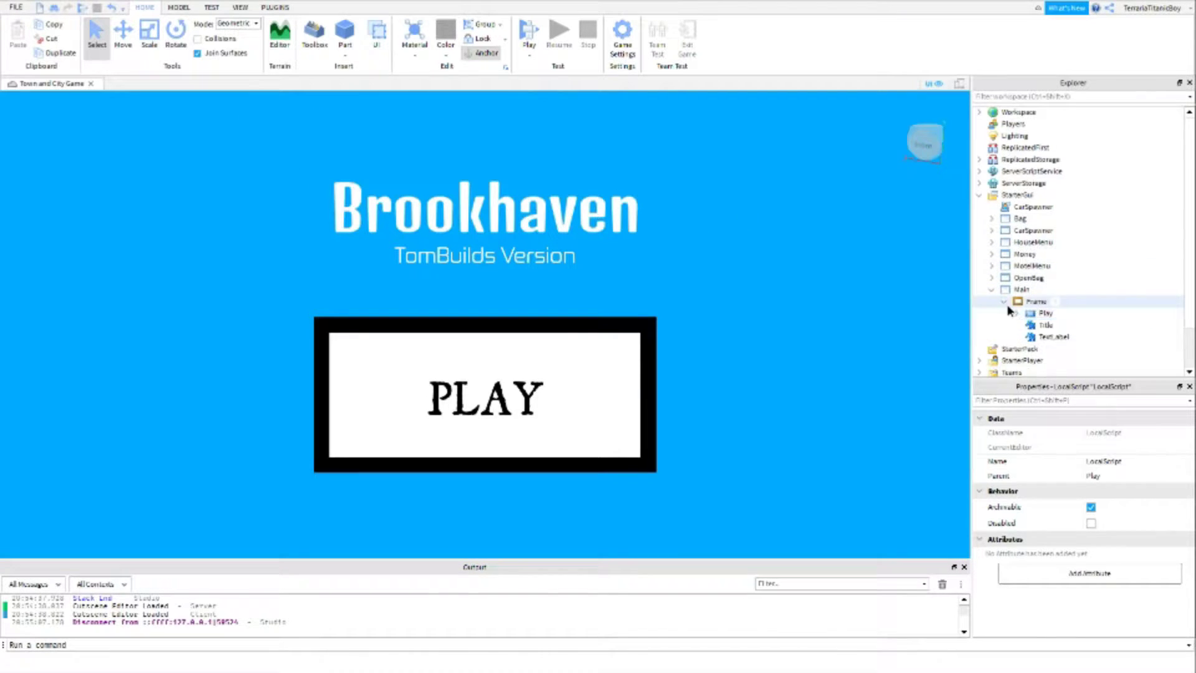
click(992, 289)
drag(1021, 87, 1036, 145)
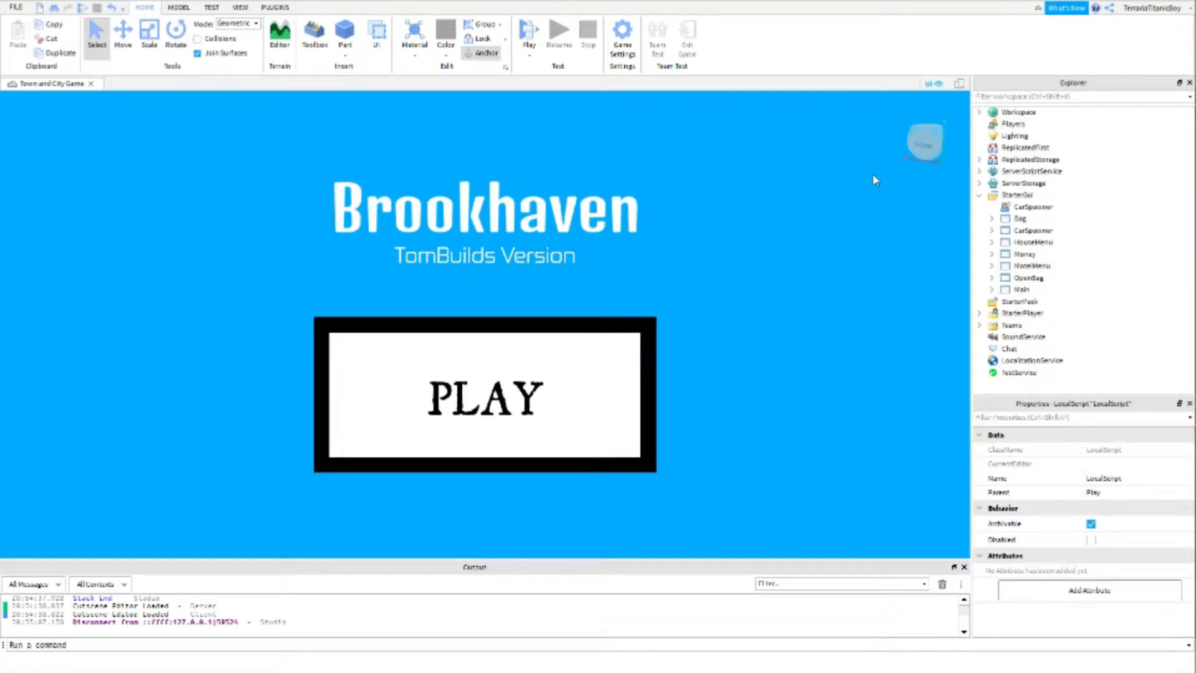